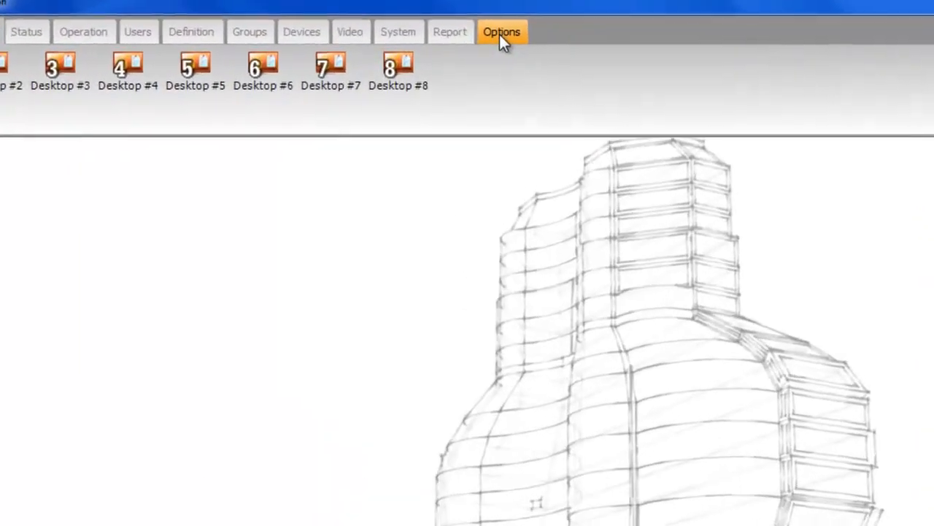
Step: Install the Web interface component from Options > Registration and dismiss the new option notice
click(453, 43)
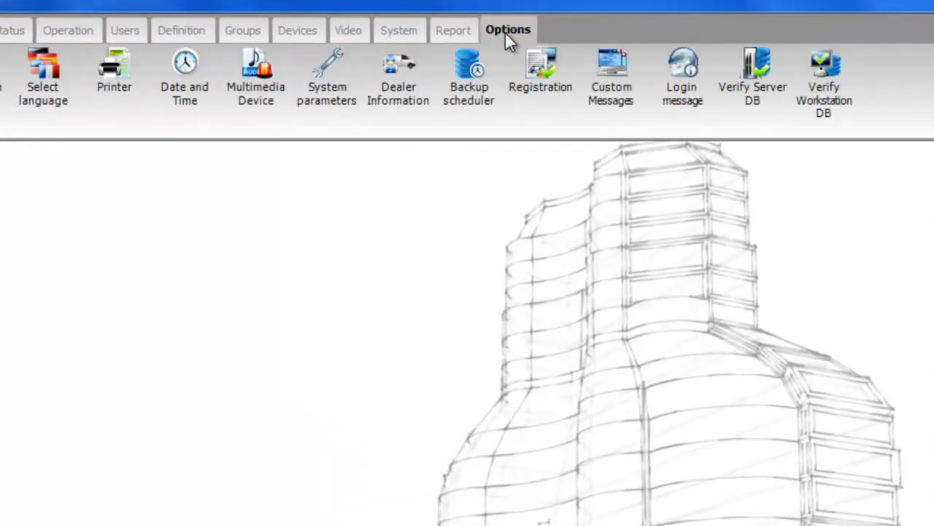
click(534, 88)
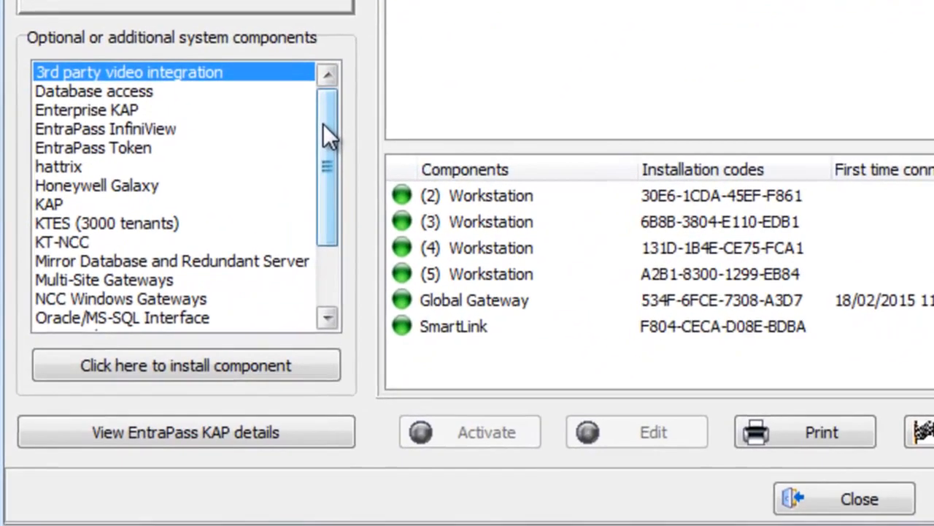
drag(235, 351, 235, 359)
drag(326, 133, 336, 183)
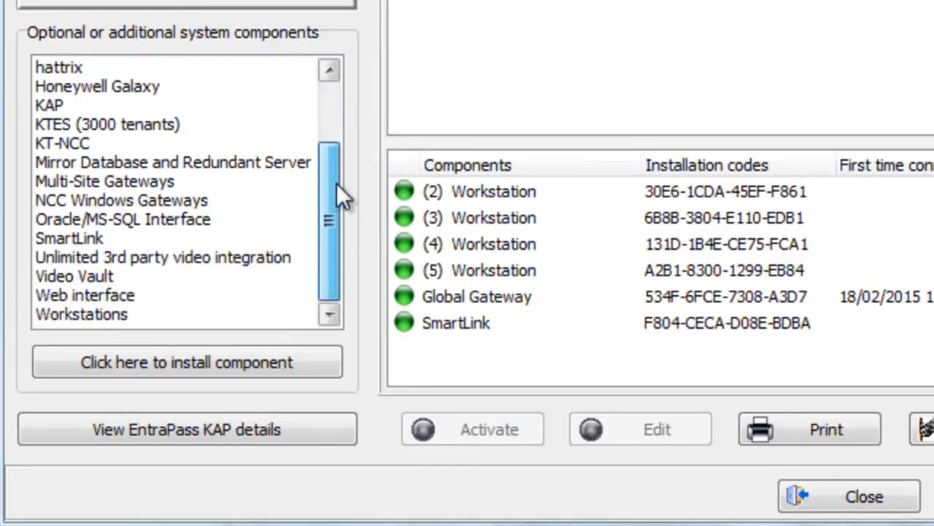
click(119, 295)
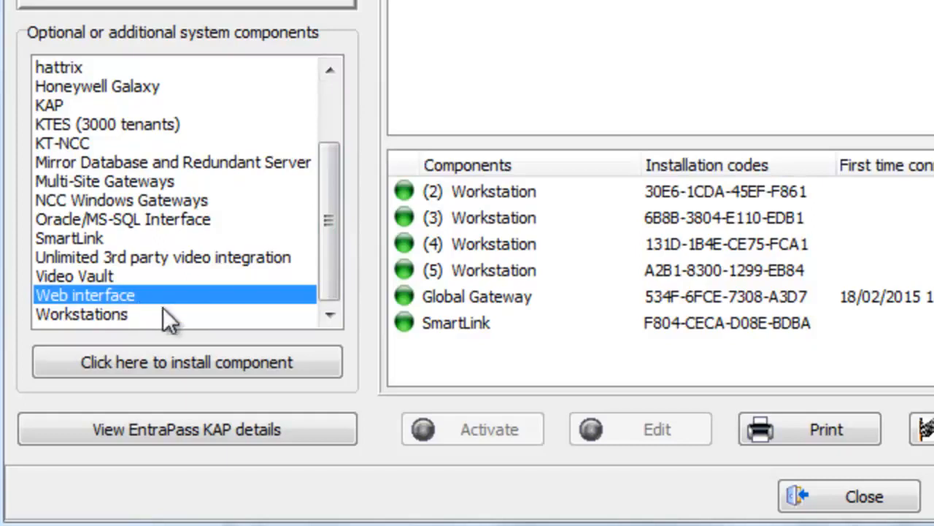
click(176, 366)
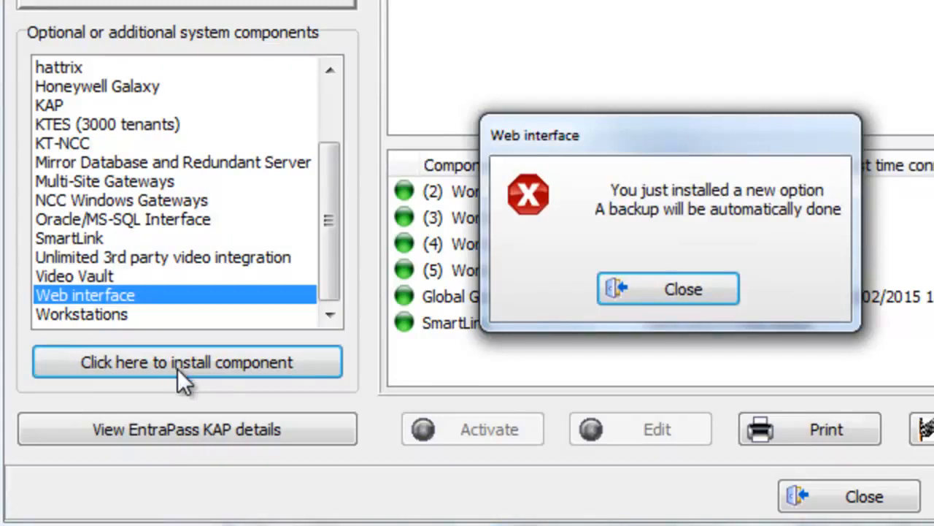
click(641, 290)
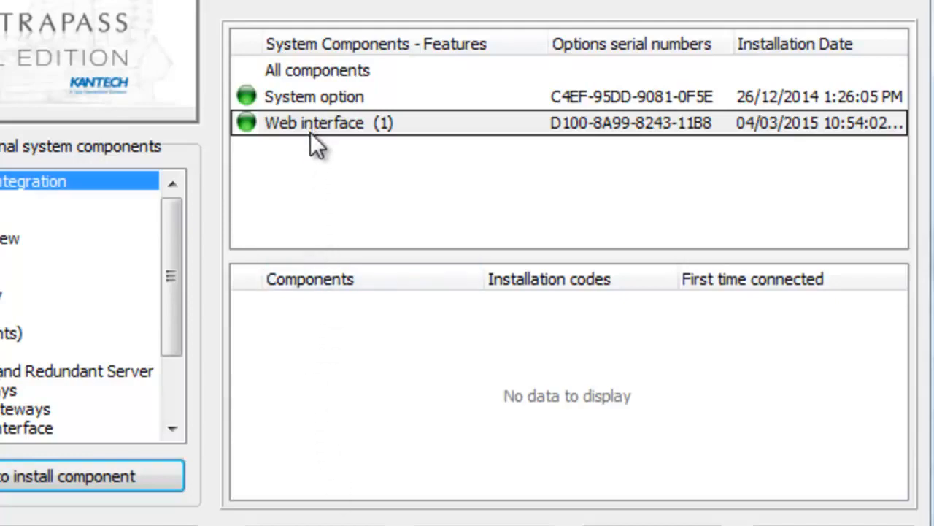
click(326, 73)
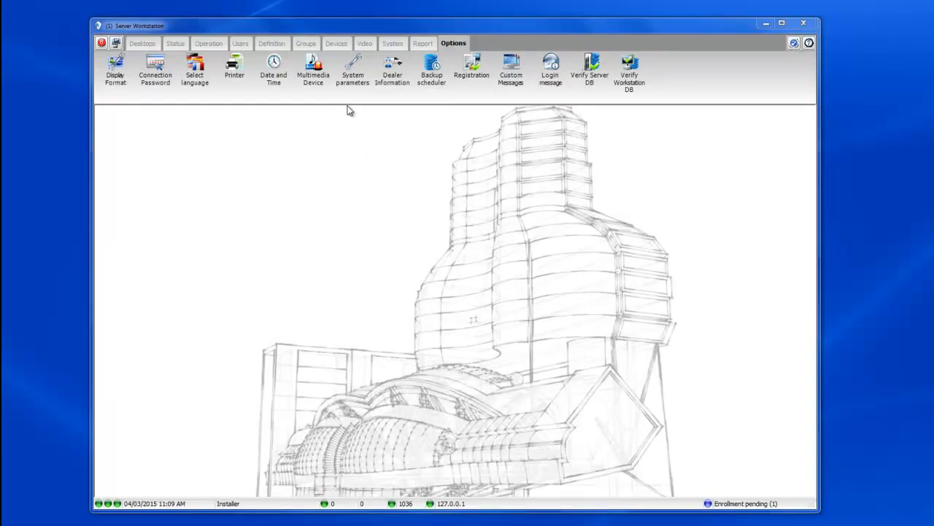
Step: Enable Use Web Service on the SmartLink application's Smartlink Web and API tab, then save
click(337, 43)
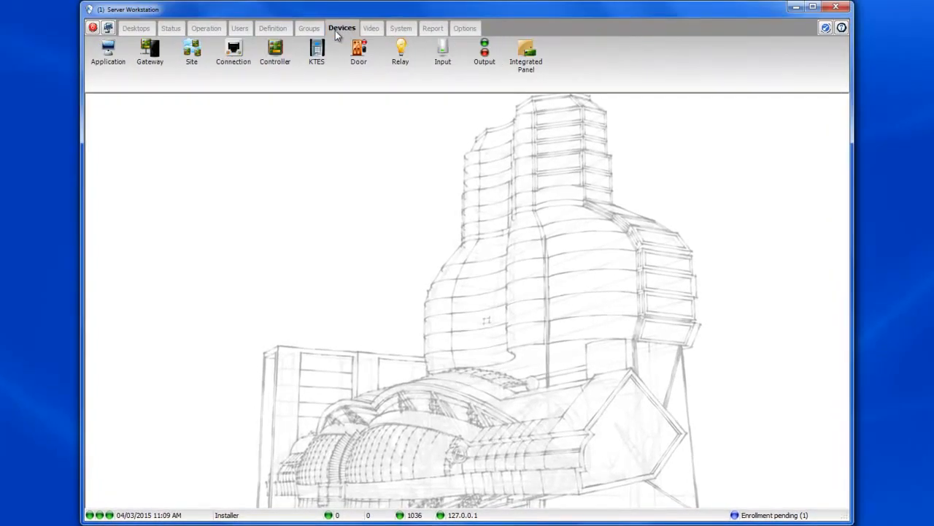
click(108, 61)
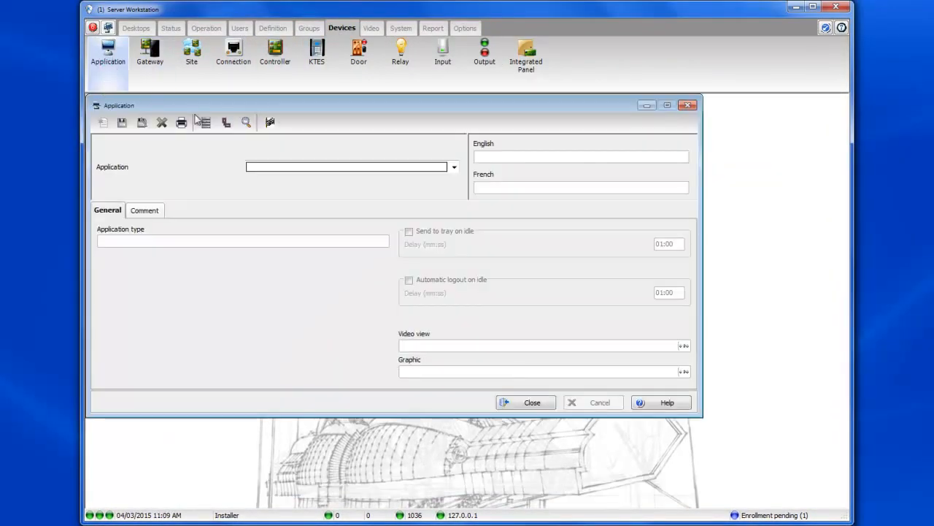
drag(280, 106, 343, 117)
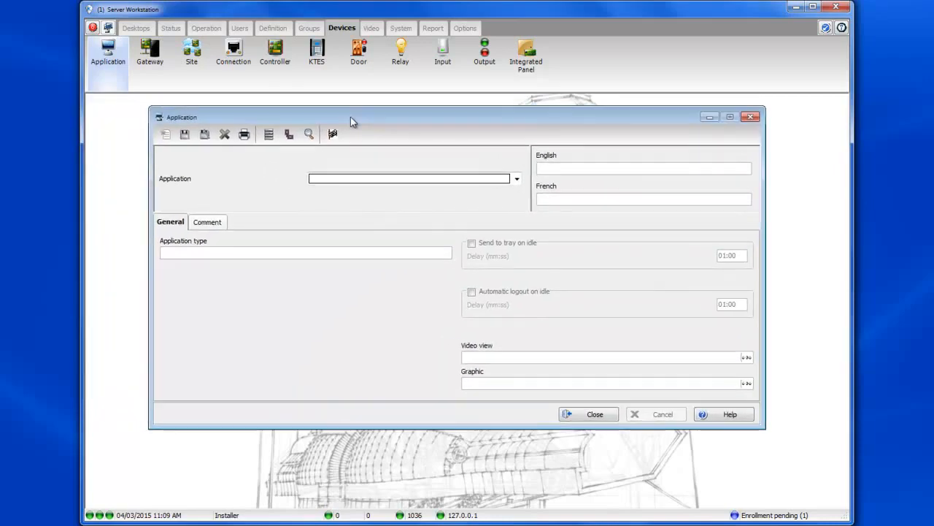
click(392, 182)
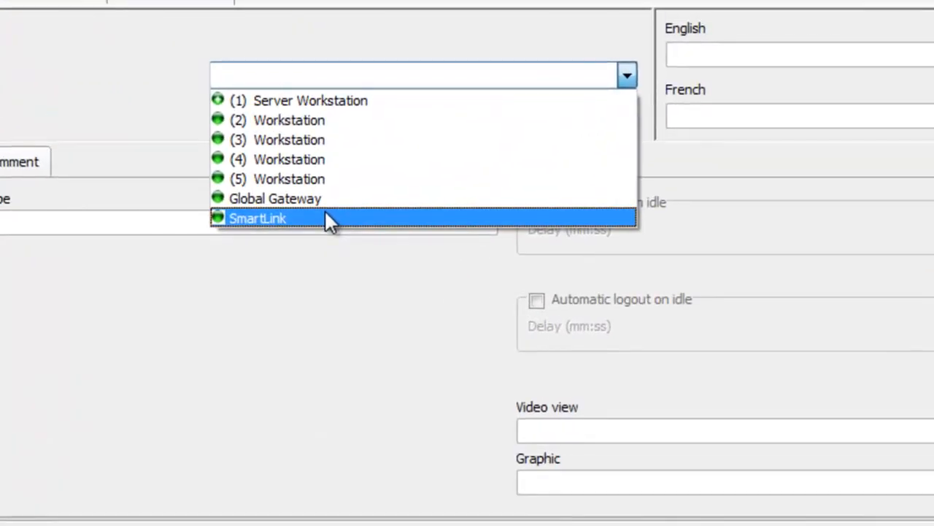
click(335, 227)
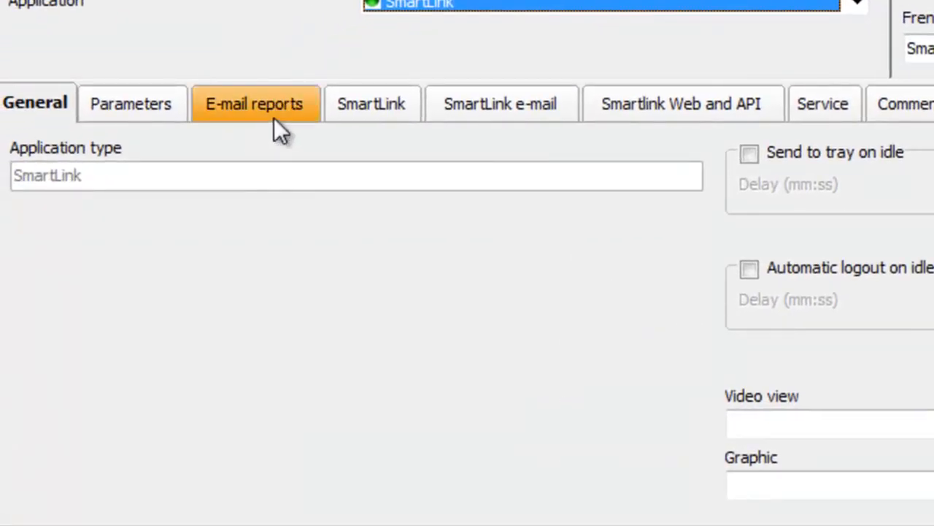
click(613, 104)
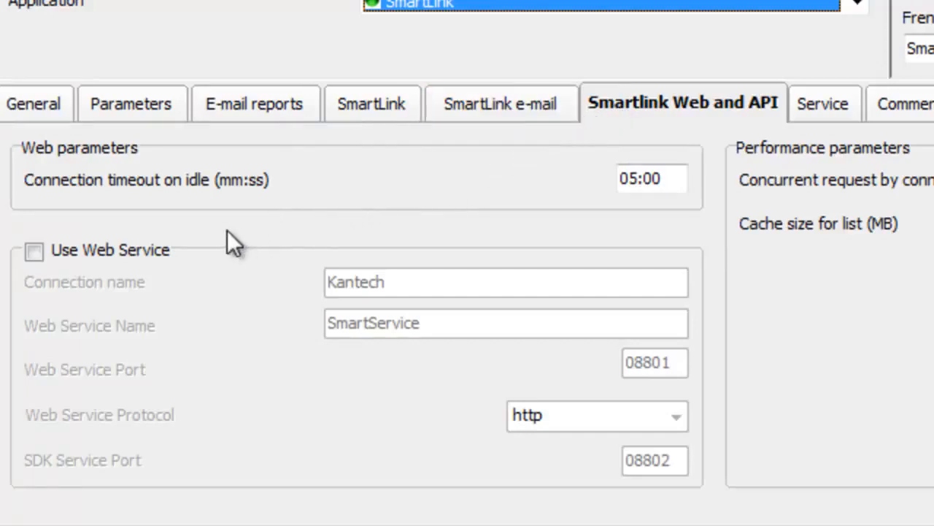
click(37, 251)
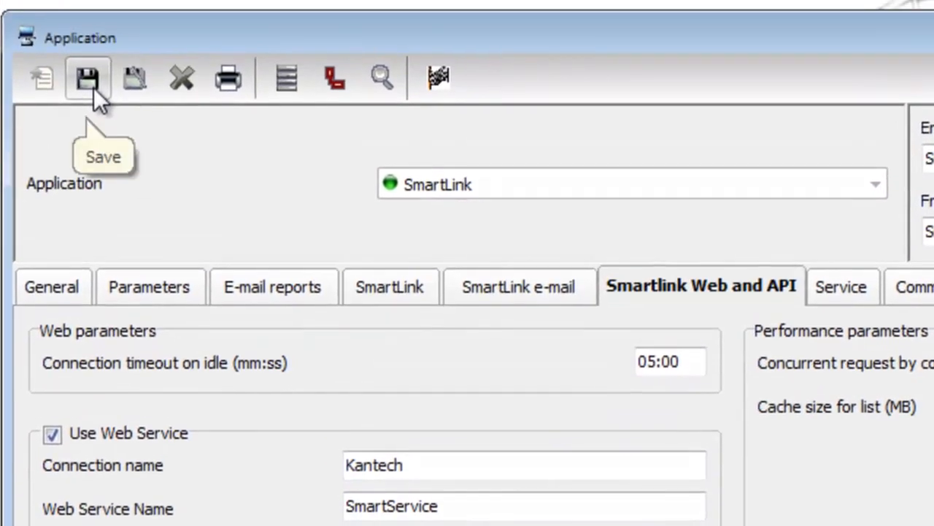
click(94, 89)
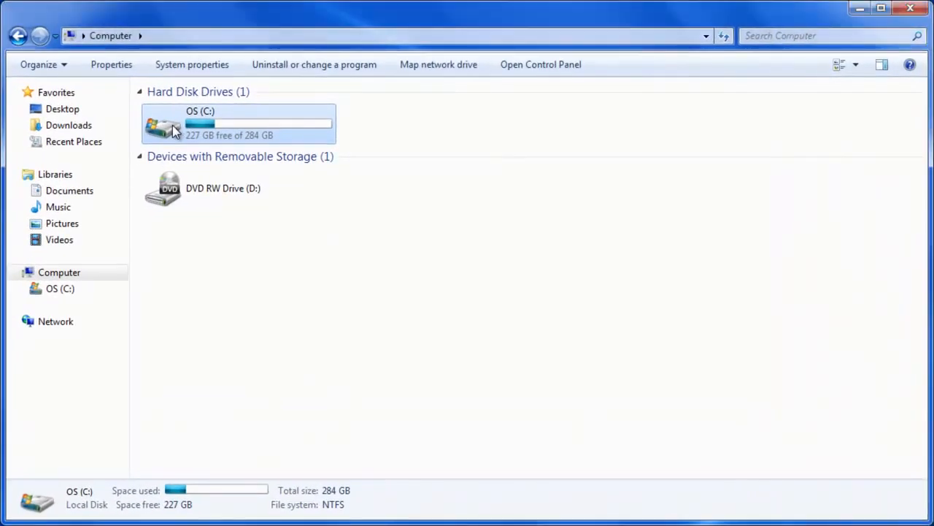
Step: Browse to C:\Program Files (x86)\Kantech\Smartlink_GE\Install\EntrapassWeb and select Tyco.Entrapass.WebSetup
double_click(235, 157)
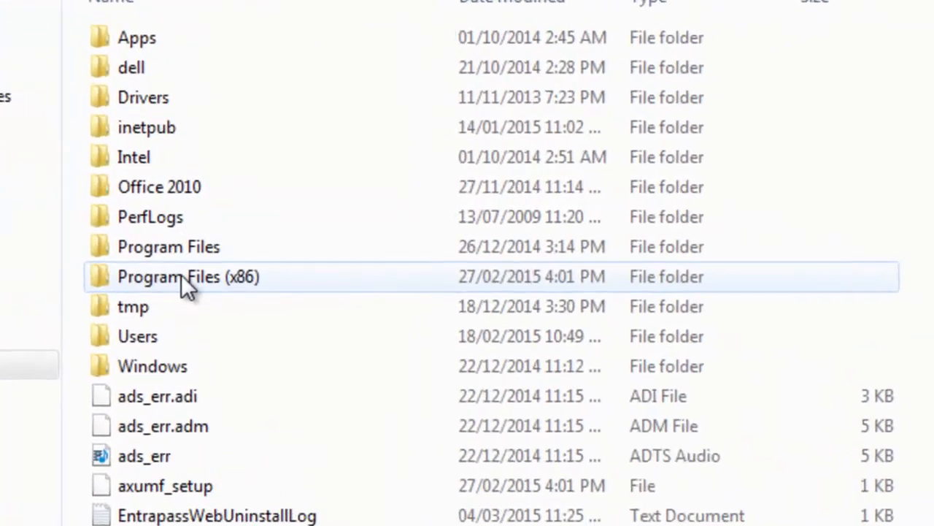
double_click(167, 242)
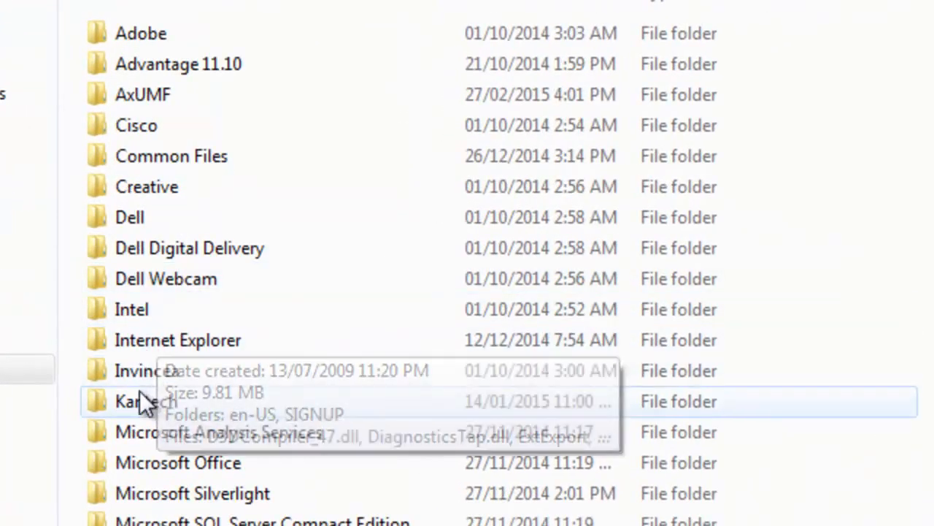
double_click(140, 400)
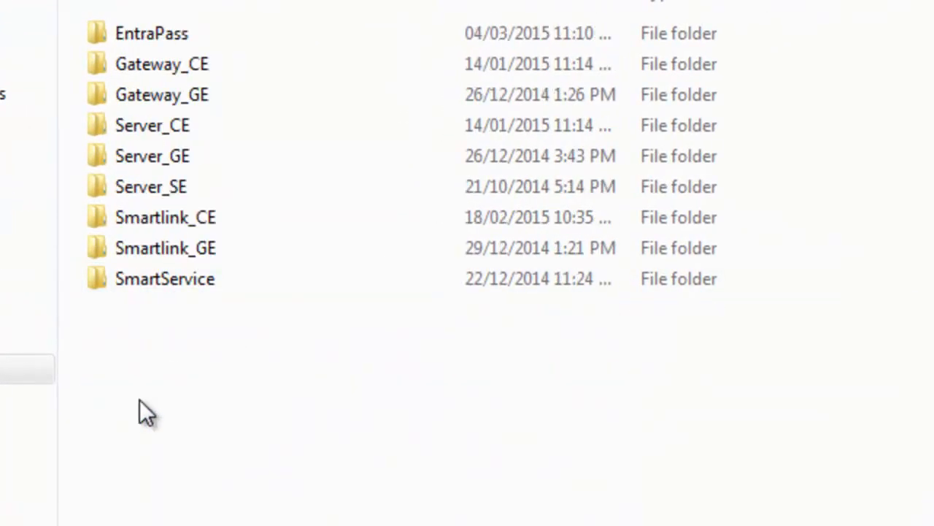
double_click(141, 251)
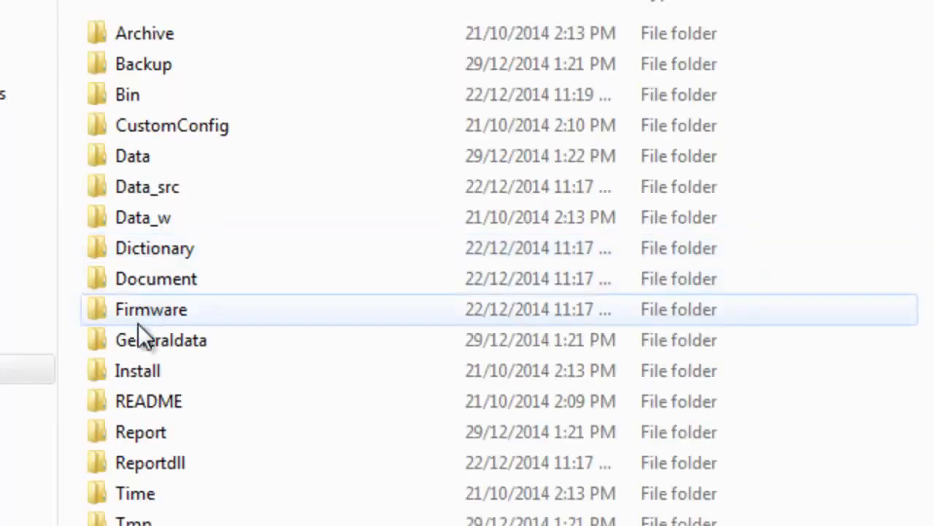
click(133, 367)
double_click(135, 371)
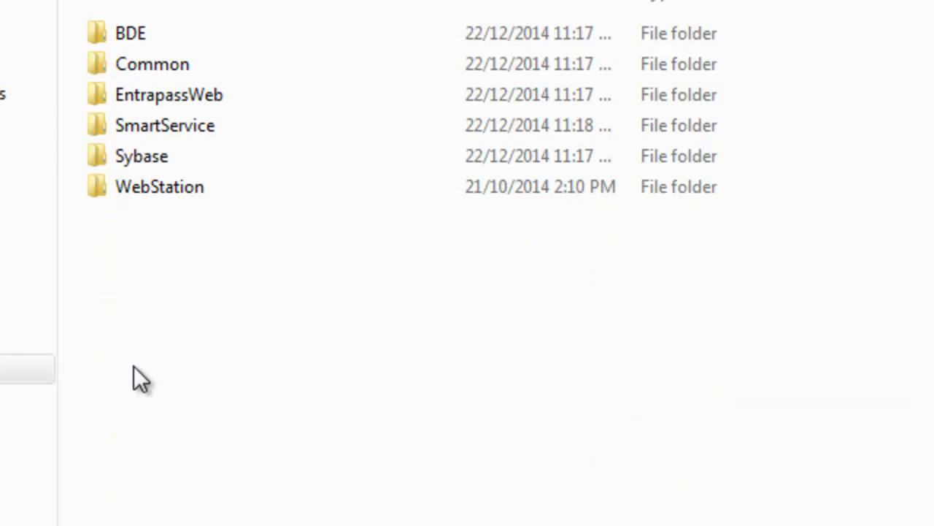
double_click(151, 94)
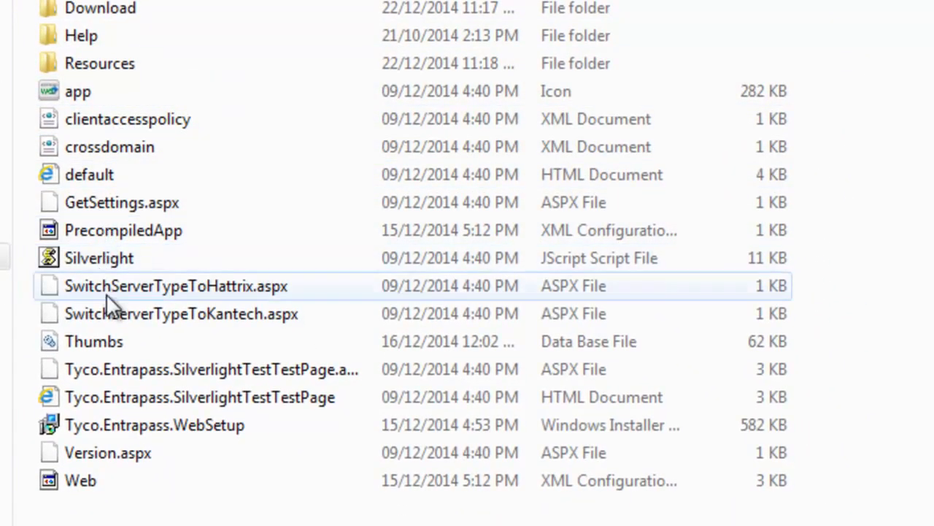
click(130, 431)
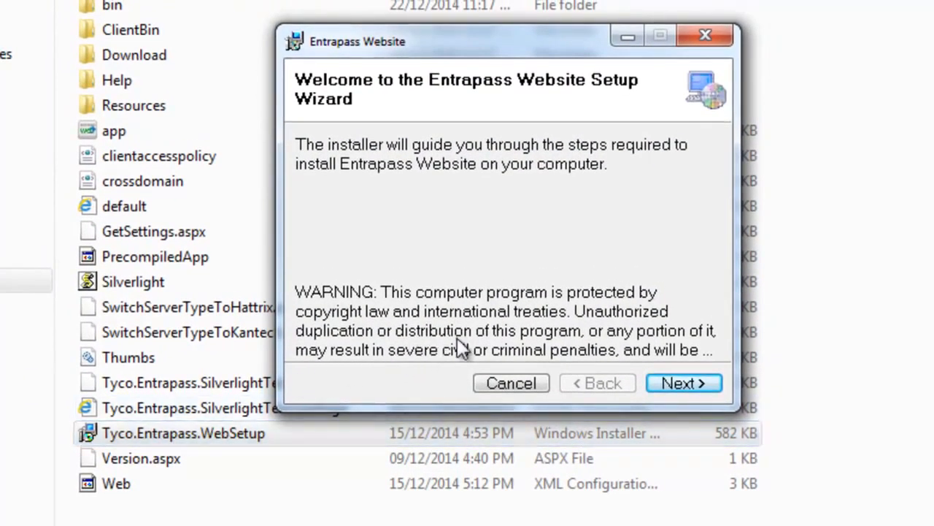
Step: Set the SmartService server address to 127.0.0.1 and keep the http web protocol
click(673, 382)
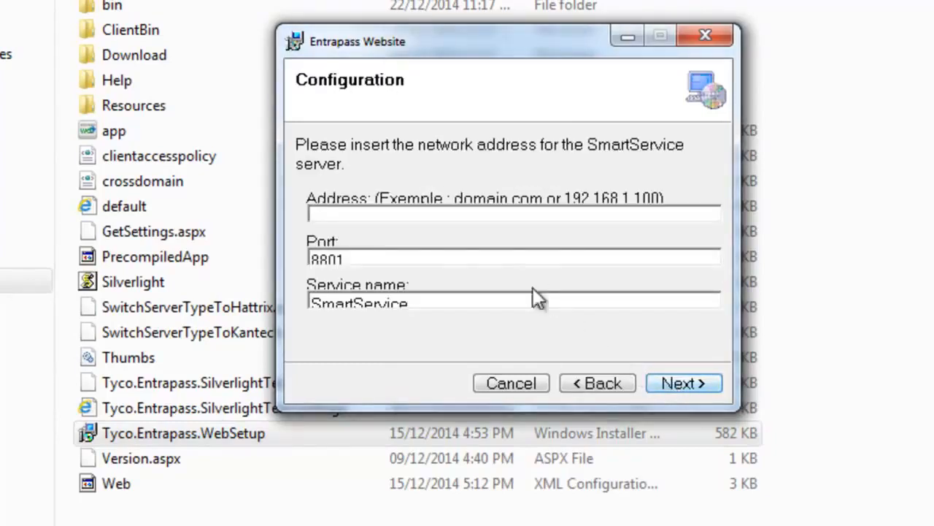
click(352, 215)
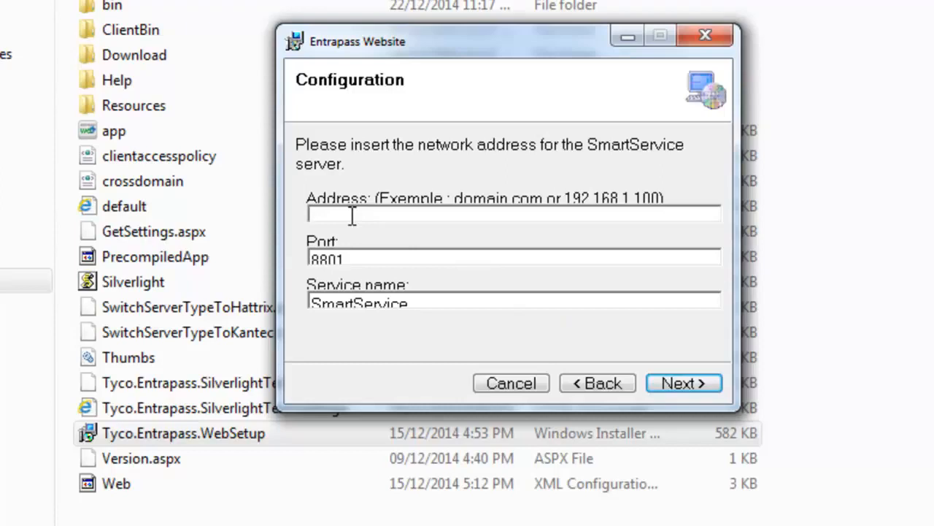
text(127.0.0.1)
click(677, 388)
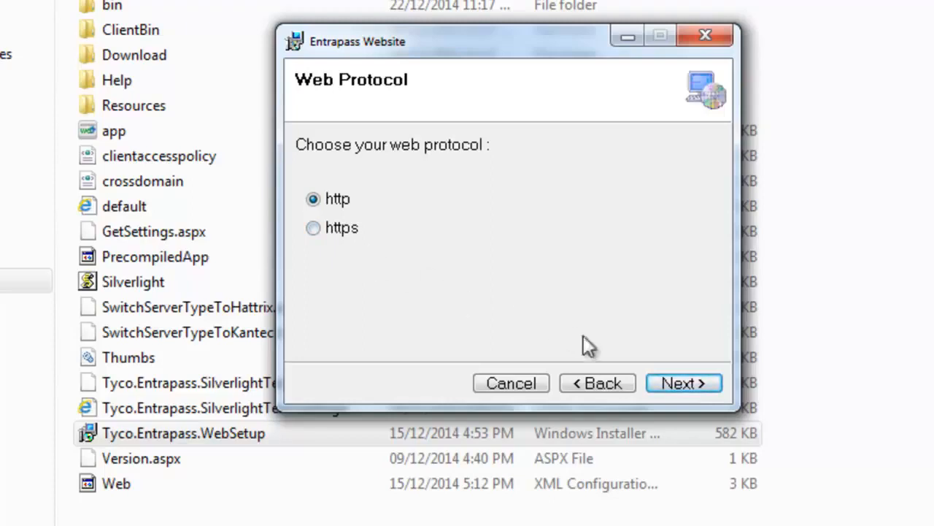
click(673, 385)
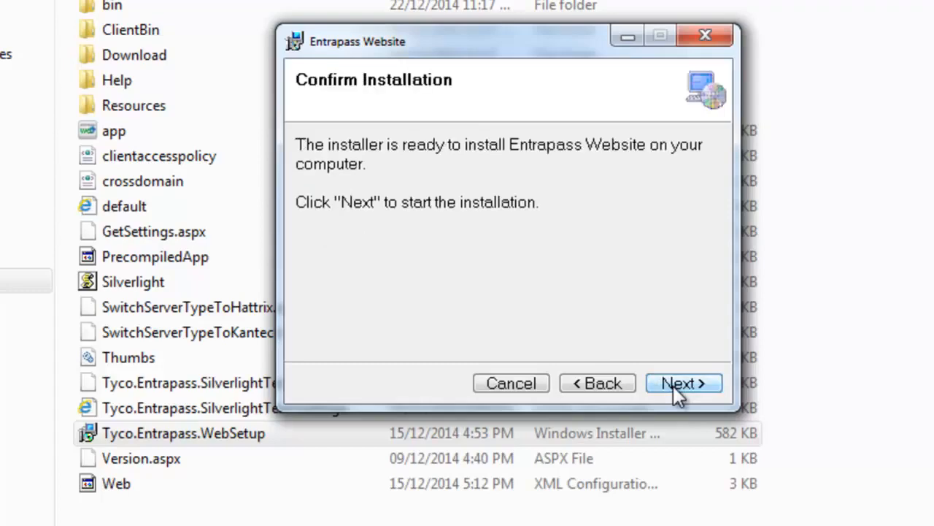
Step: Run the Entrapass Website installation and close the installer once it completes
click(673, 385)
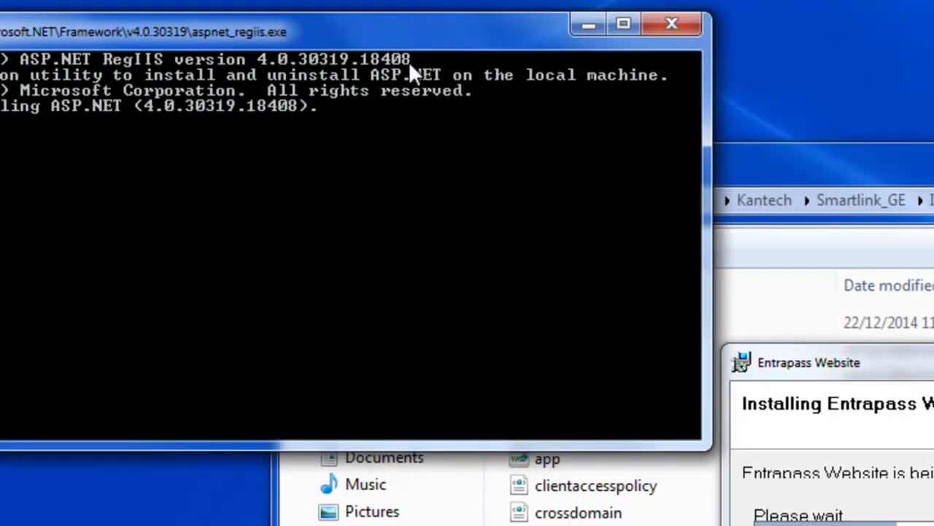
drag(404, 25, 621, 89)
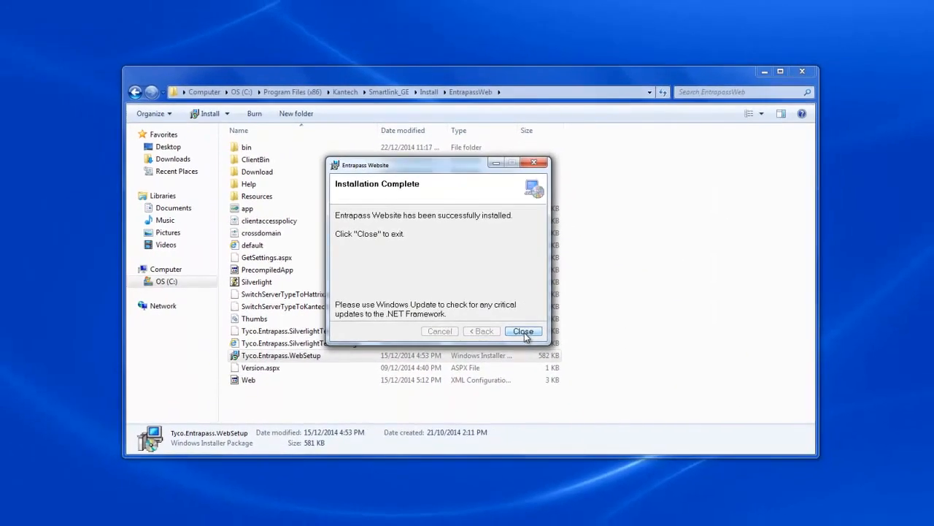
click(681, 465)
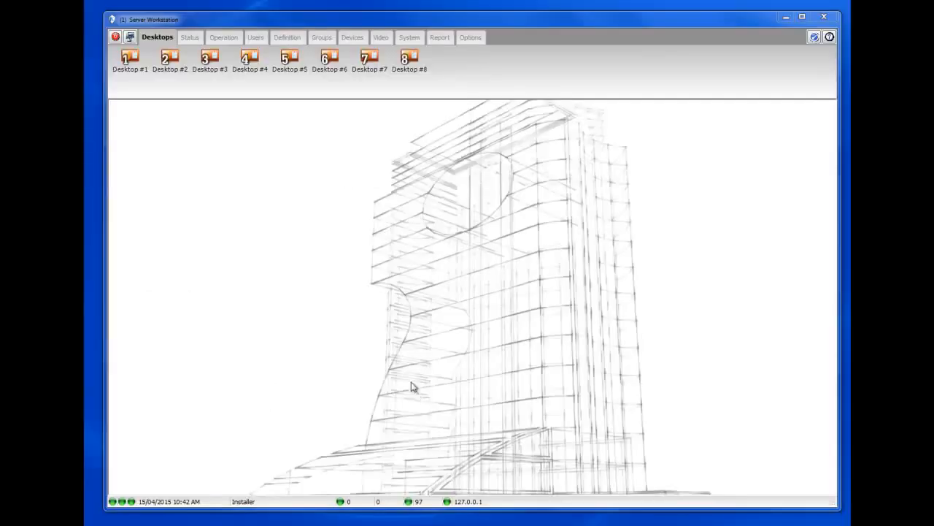
Step: Open the Operator window and start a new operator record
click(410, 37)
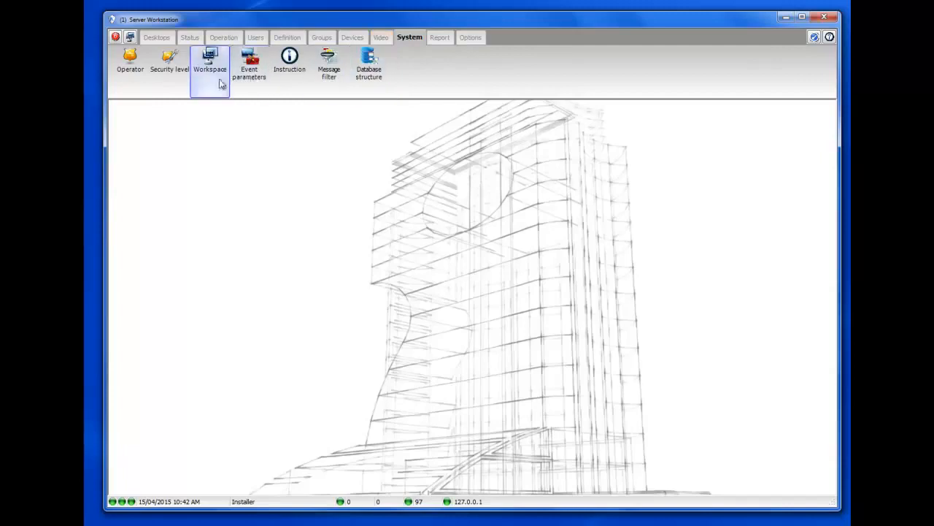
click(130, 62)
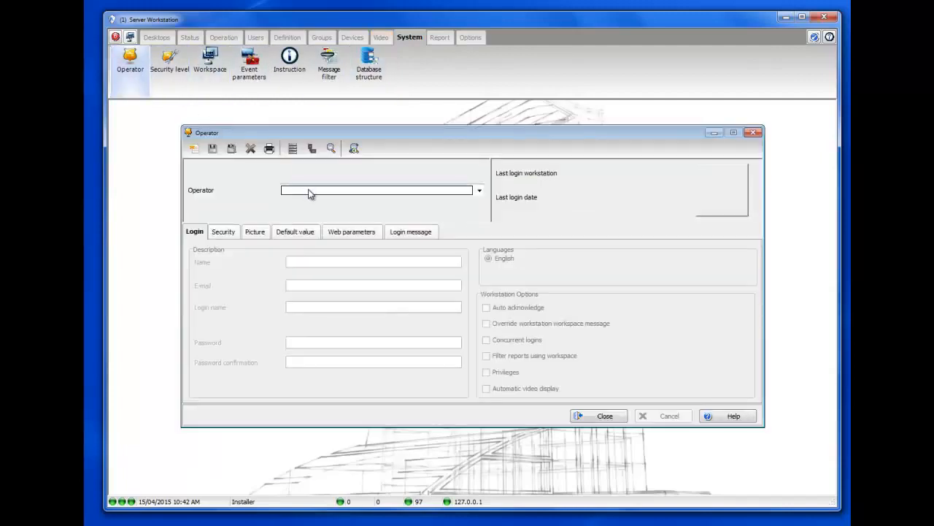
click(308, 192)
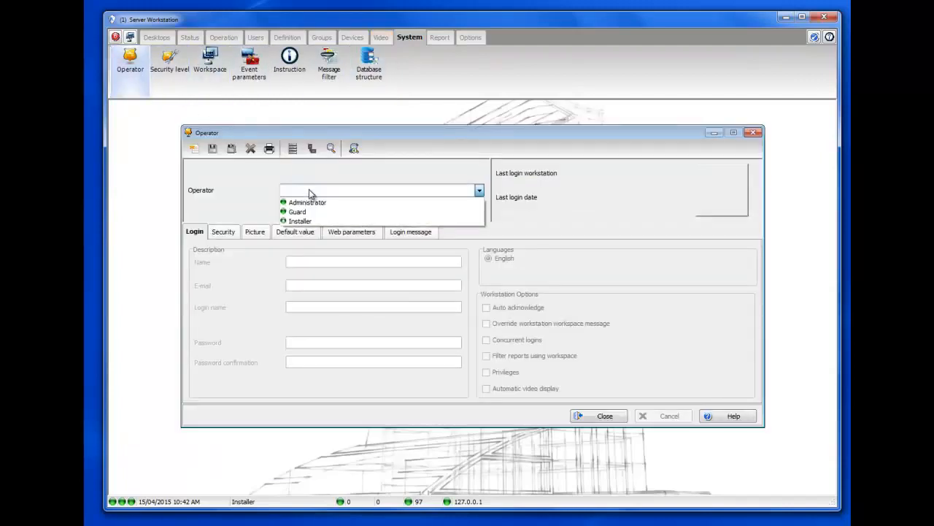
click(308, 189)
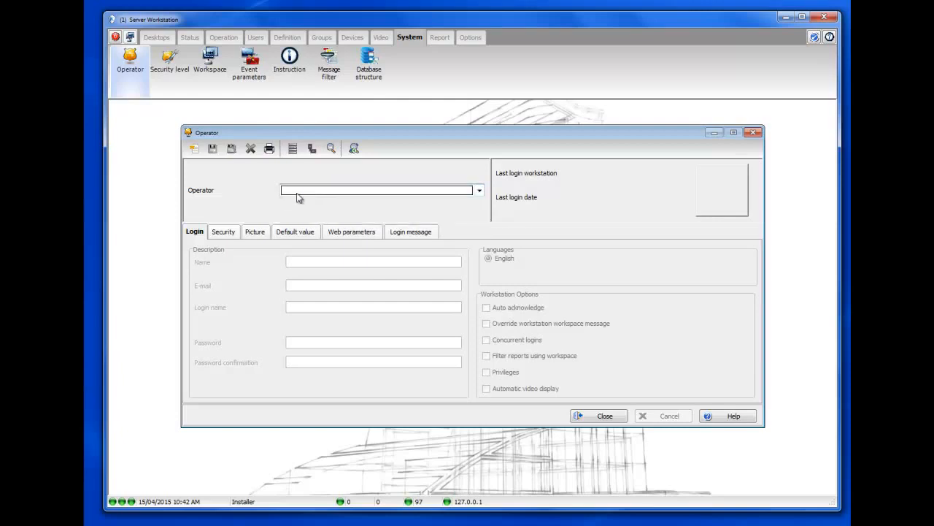
click(194, 150)
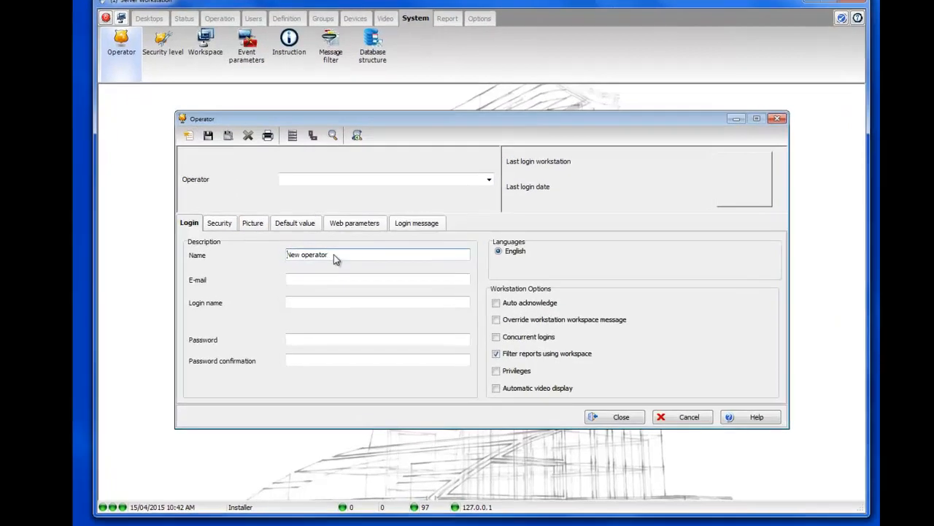
Step: Name the operator 'Operator' with login name mobile1 and enter its password
drag(334, 254, 279, 255)
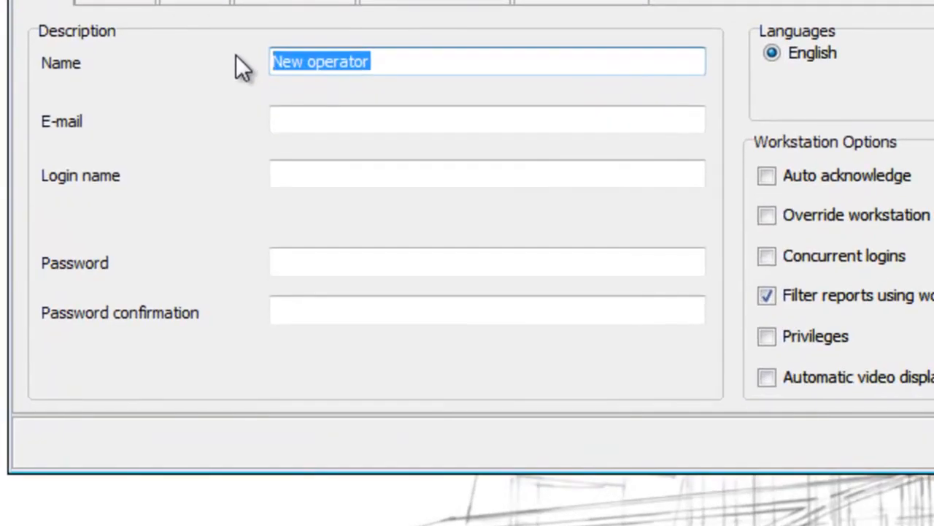
text(Operator)
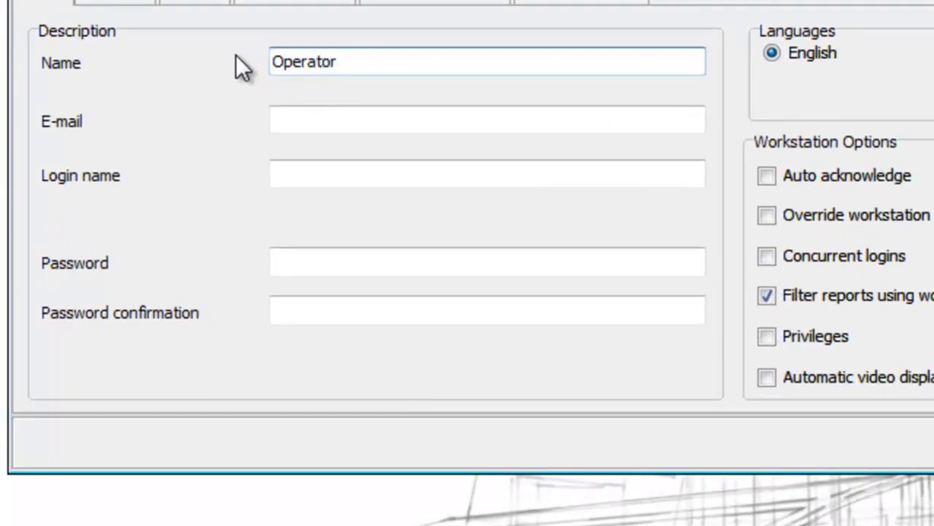
key(Tab)
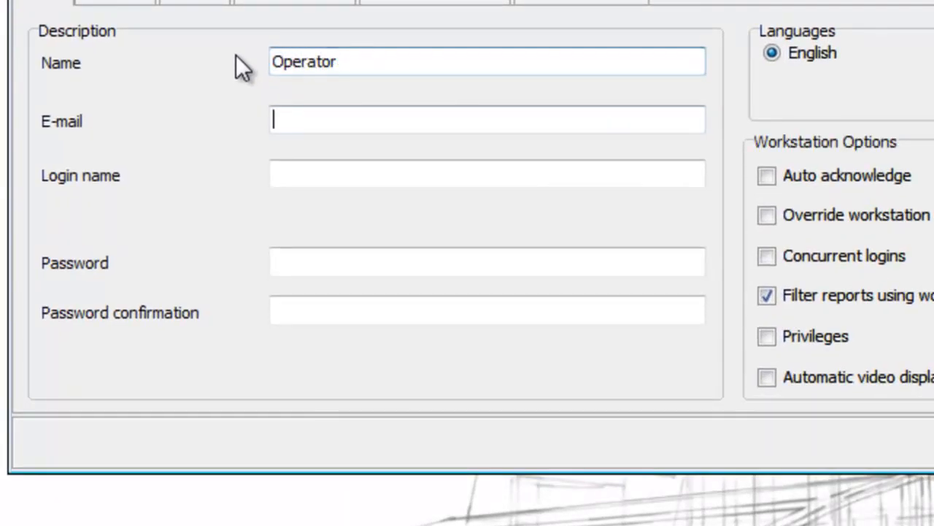
key(Tab)
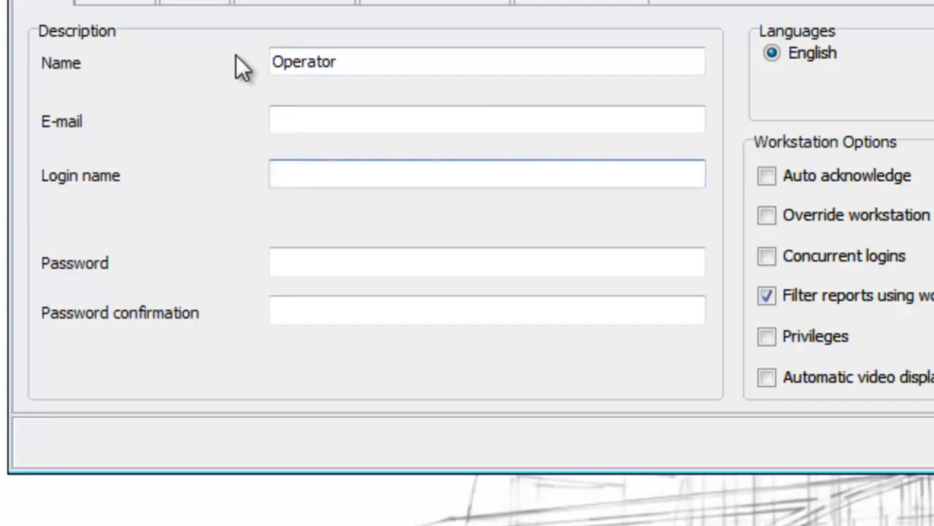
text(mobile1)
key(Tab)
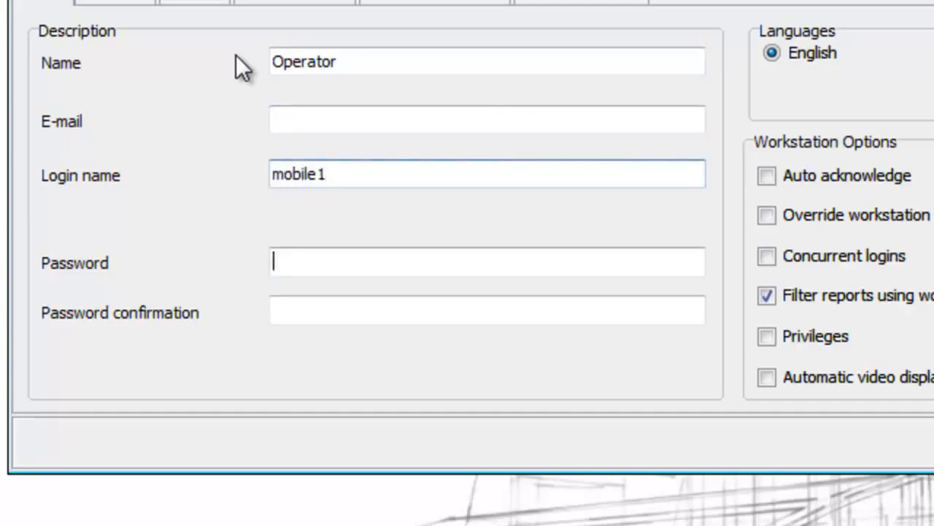
text(******)
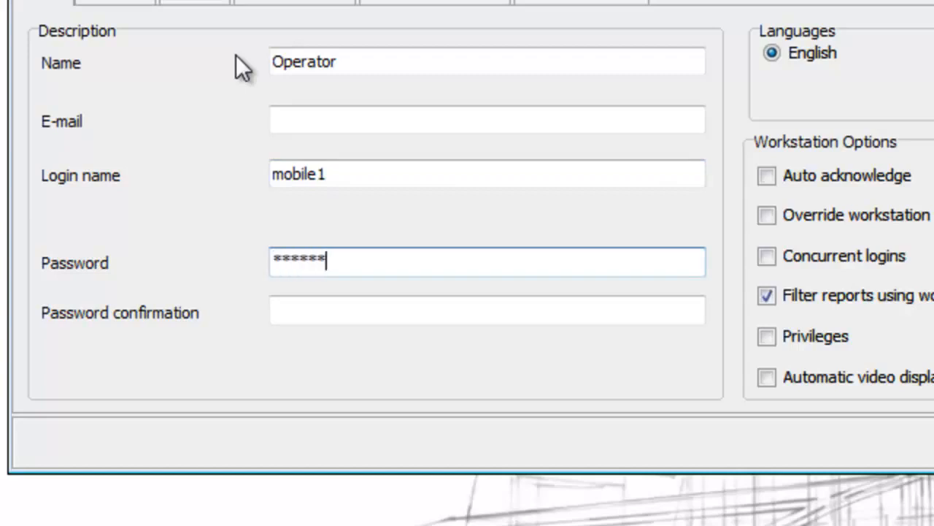
text(*)
key(Tab)
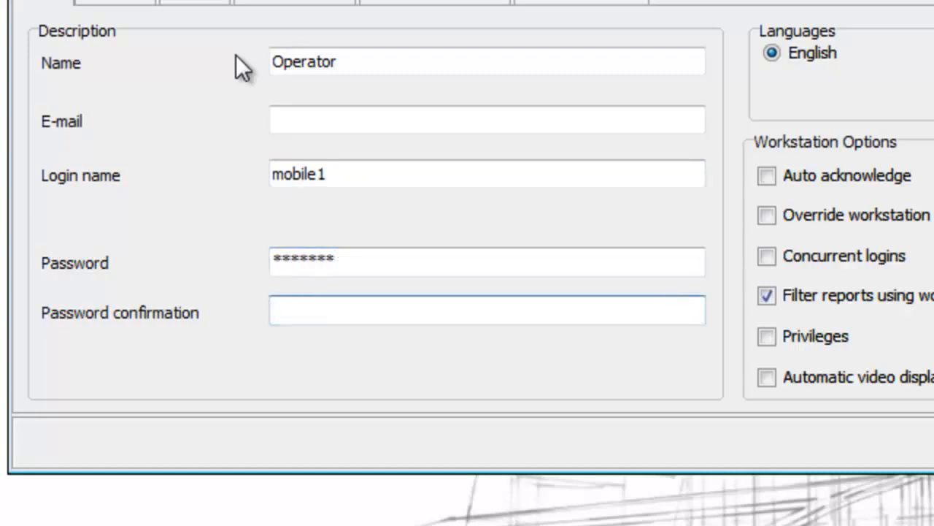
text(*******)
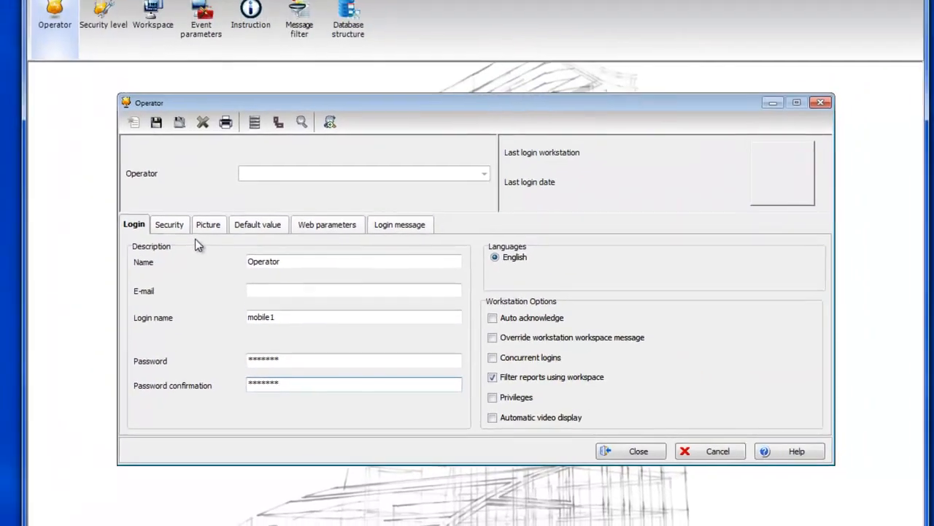
Step: Assign login schedule Always valid, security level Administrator and workspace All, then view Web parameters
click(120, 2)
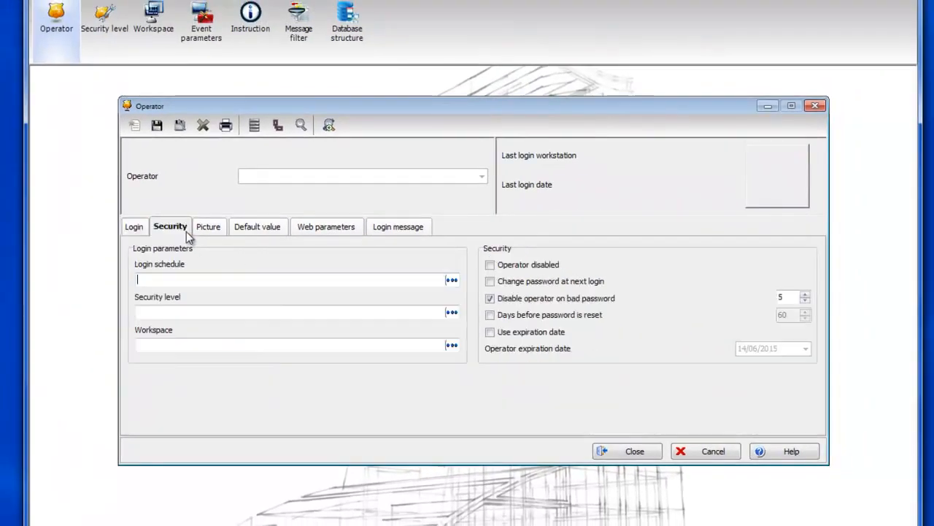
click(452, 281)
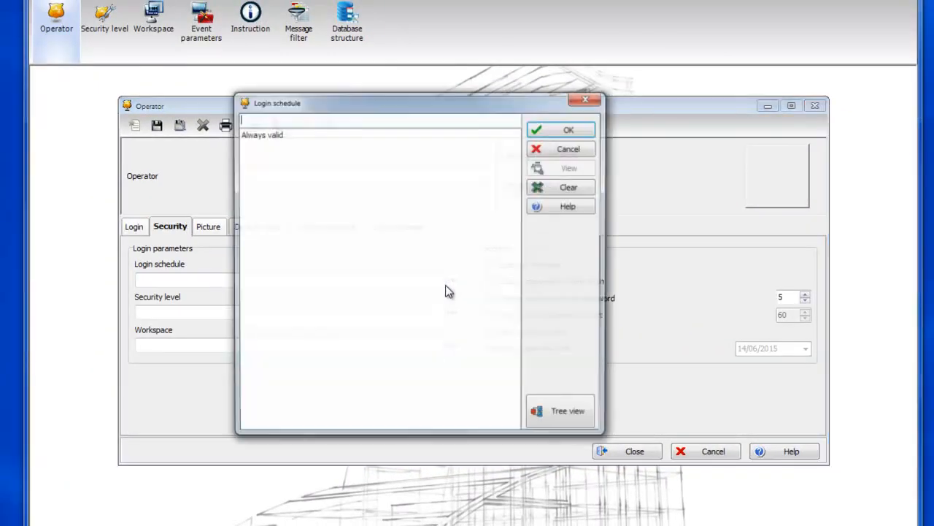
click(271, 138)
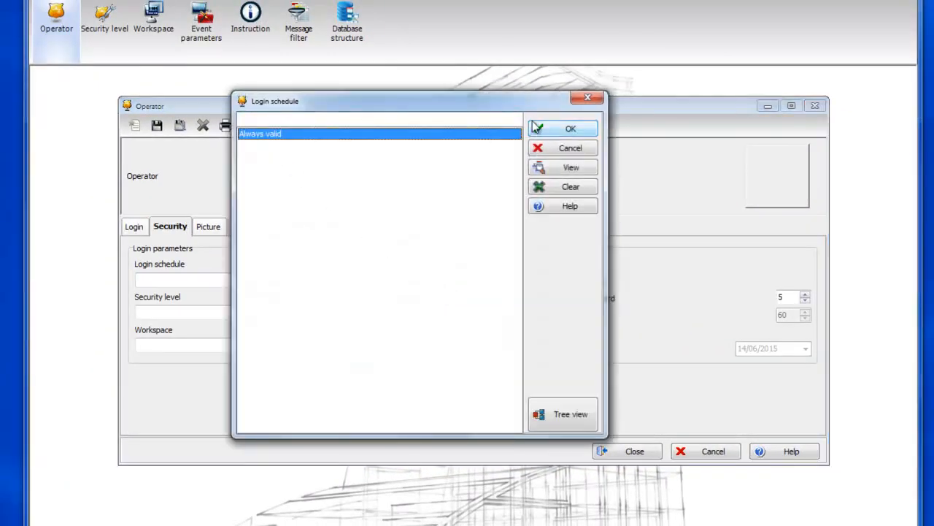
click(562, 129)
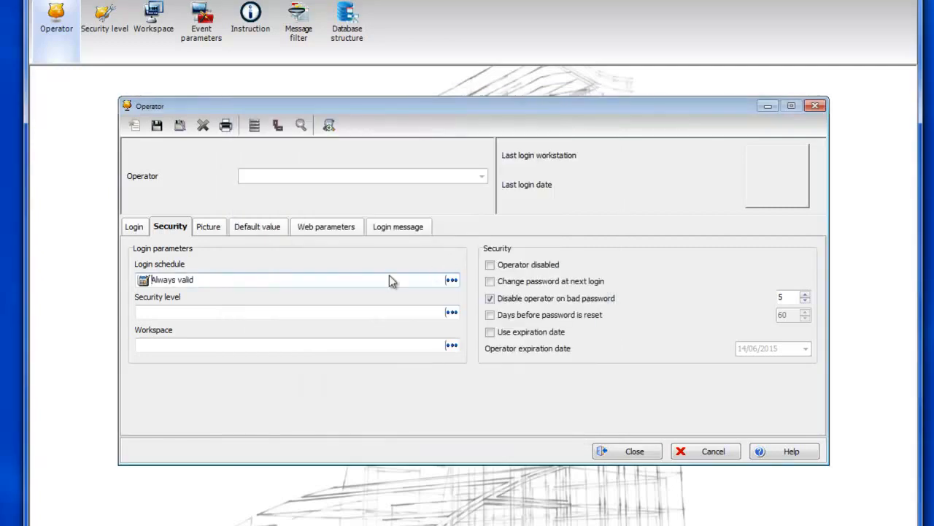
click(452, 314)
click(266, 135)
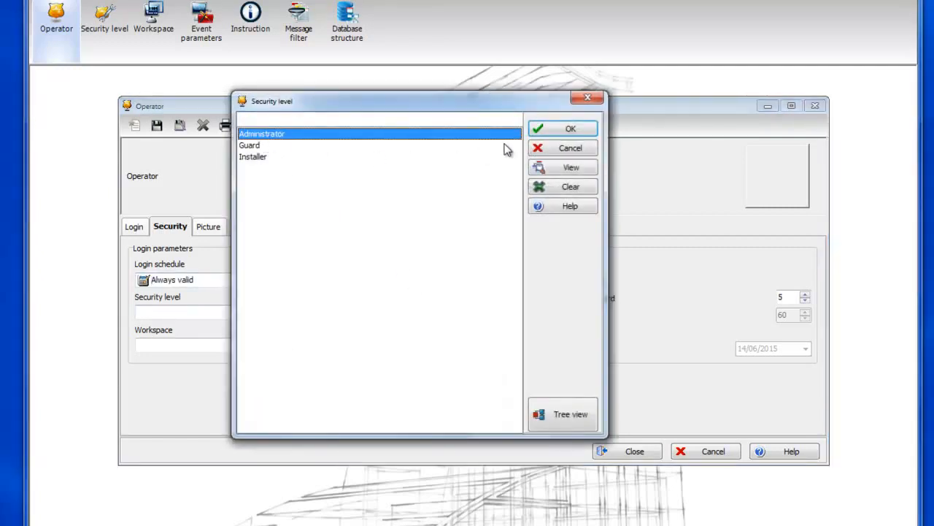
click(538, 131)
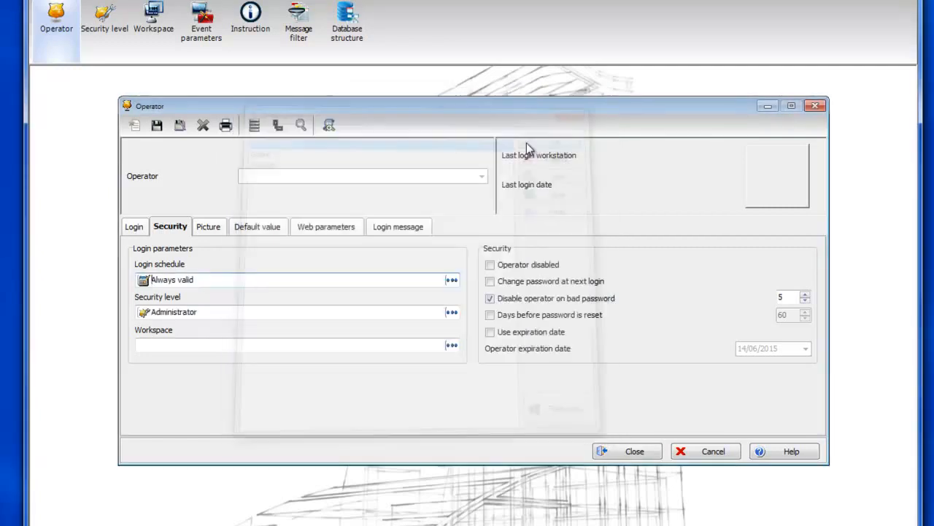
click(452, 346)
click(279, 136)
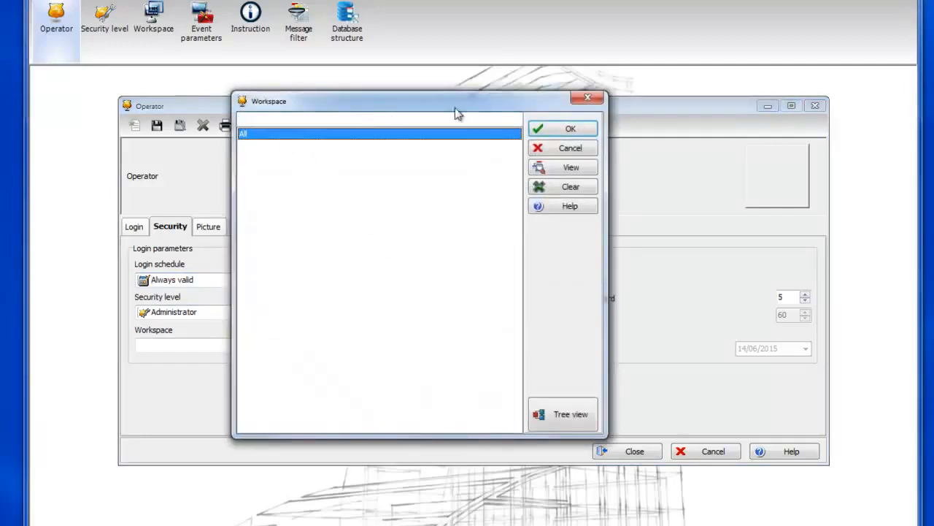
click(540, 131)
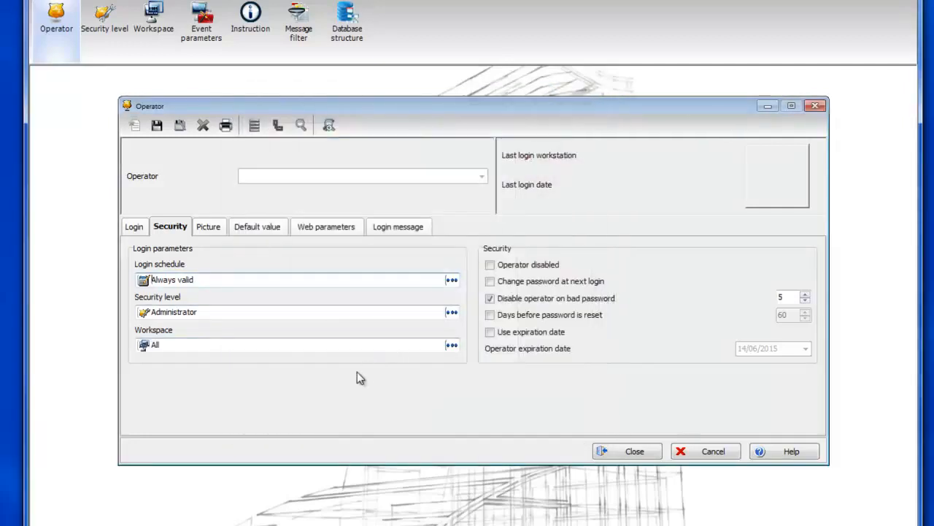
click(320, 228)
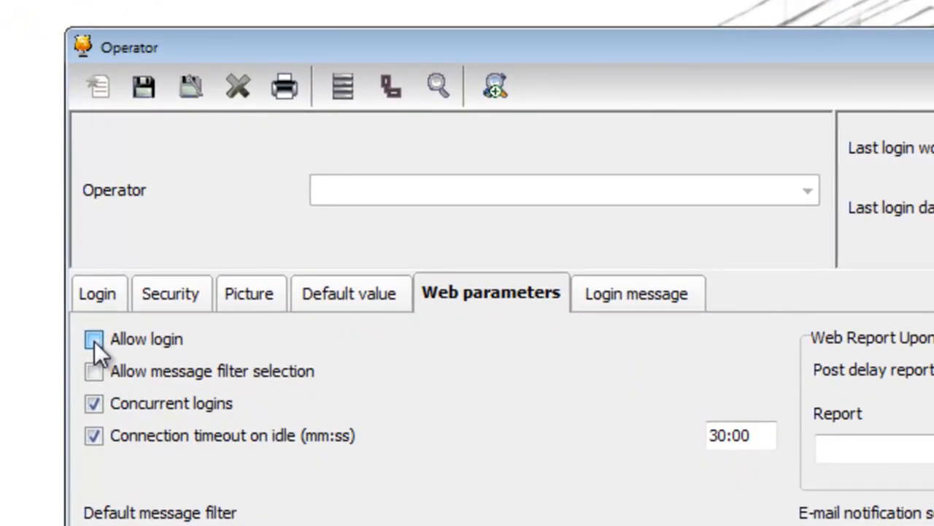
Step: Allow web login for the operator, save it, and confirm Operator appears in the list
click(94, 340)
click(138, 95)
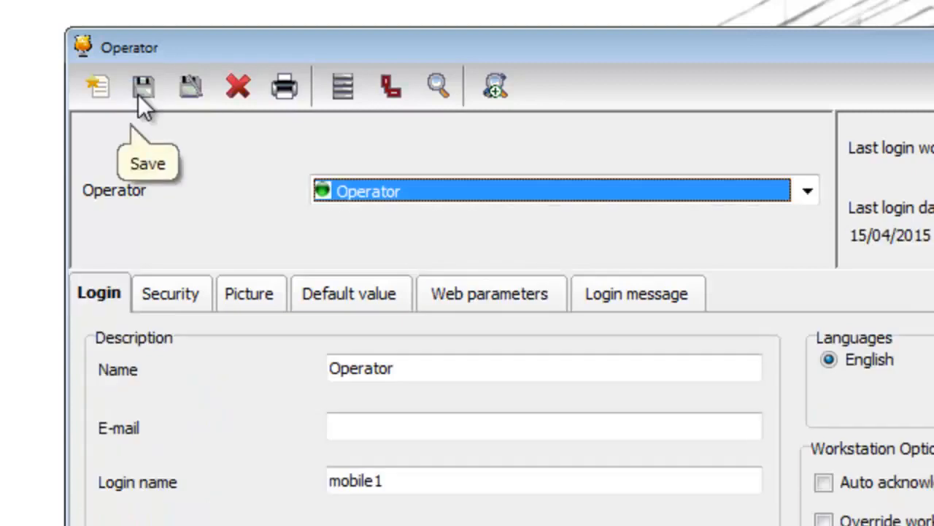
click(383, 196)
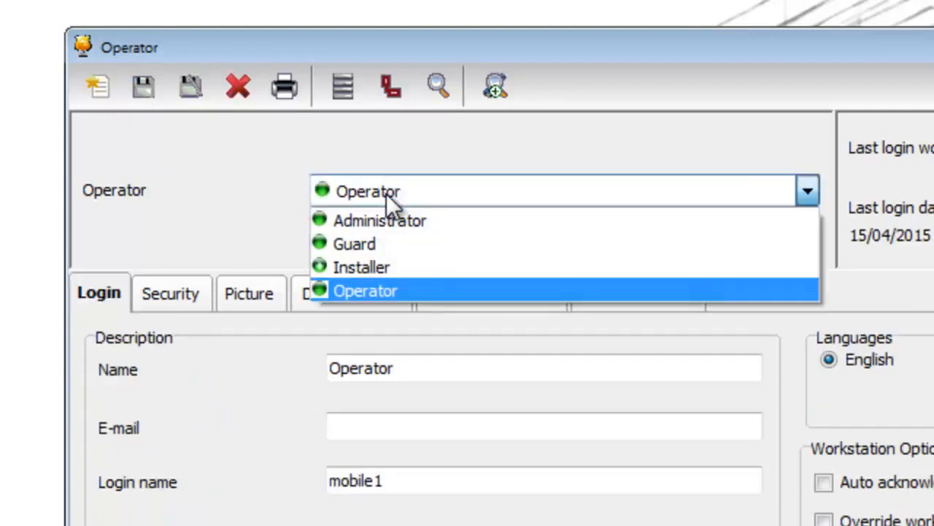
click(384, 194)
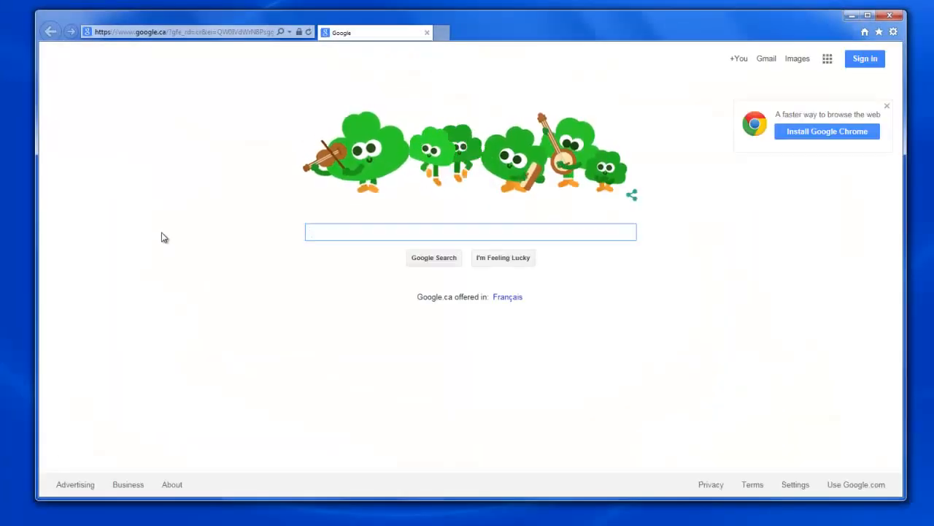
Step: Go to 127.0.0.1/entrapassweb in Internet Explorer
click(257, 33)
text(127)
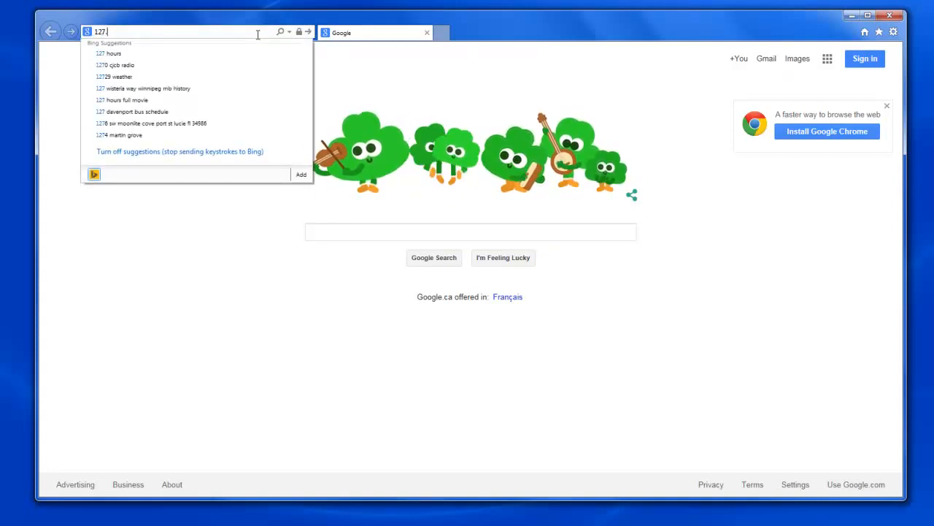
text(.0.)
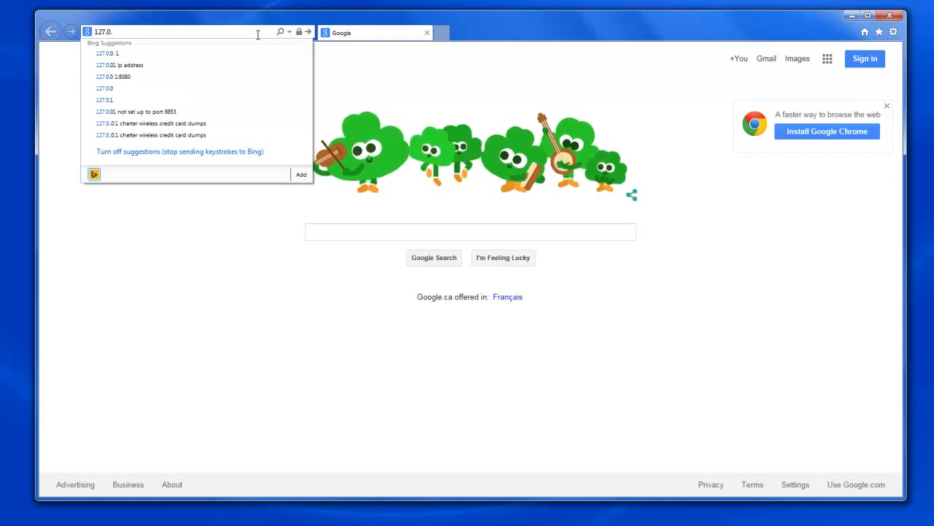
text(0.1/entr)
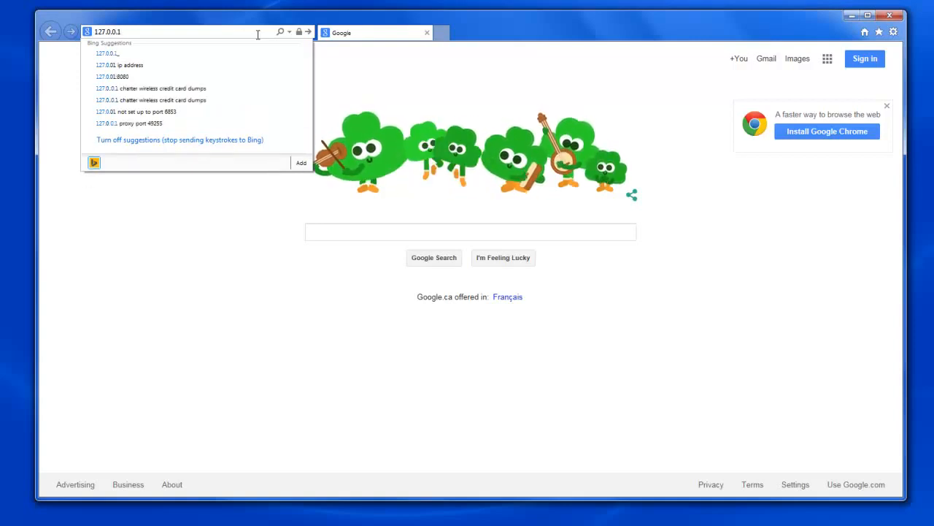
text(apasswe)
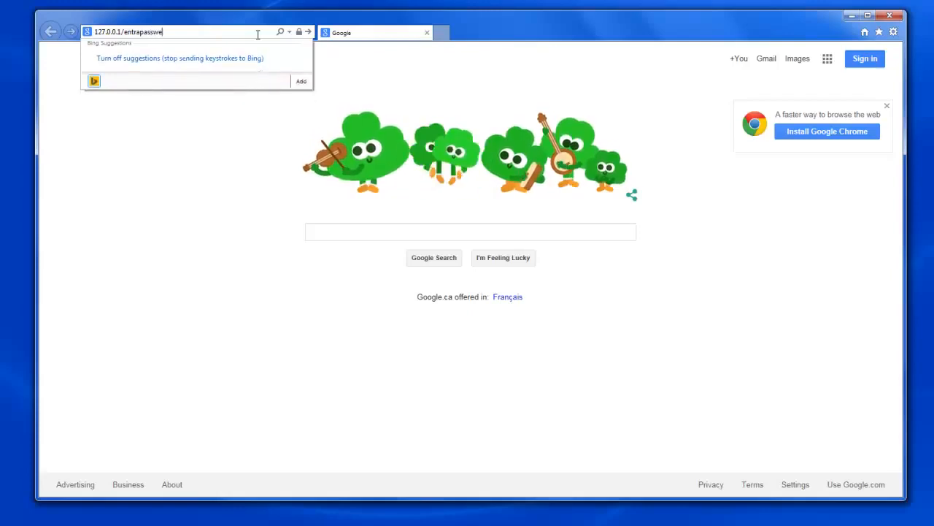
text(b)
key(Return)
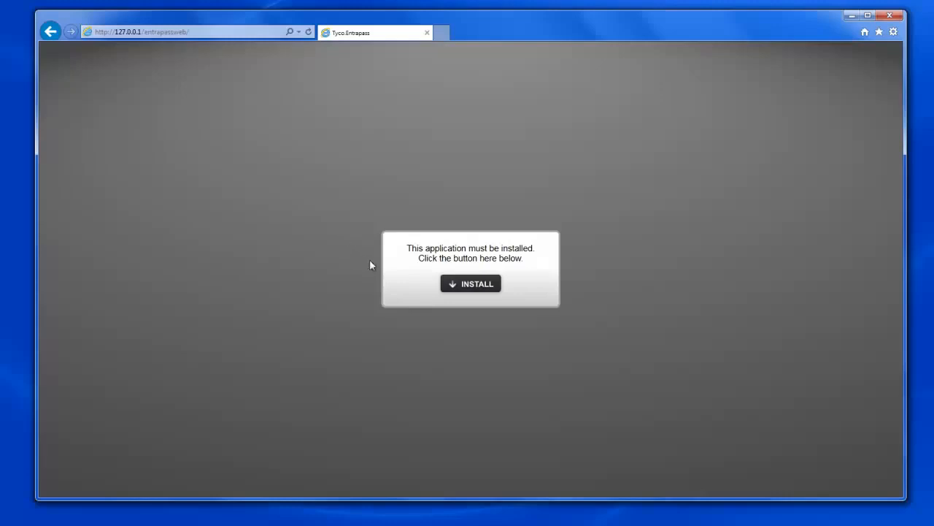
Step: Install the EntraPass Web application, accepting the unverified publisher security warning
click(470, 285)
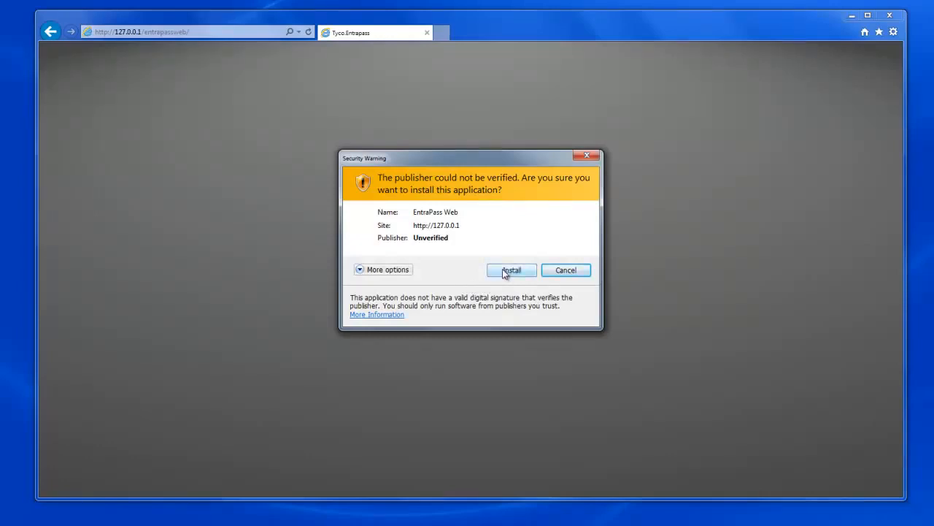
click(511, 270)
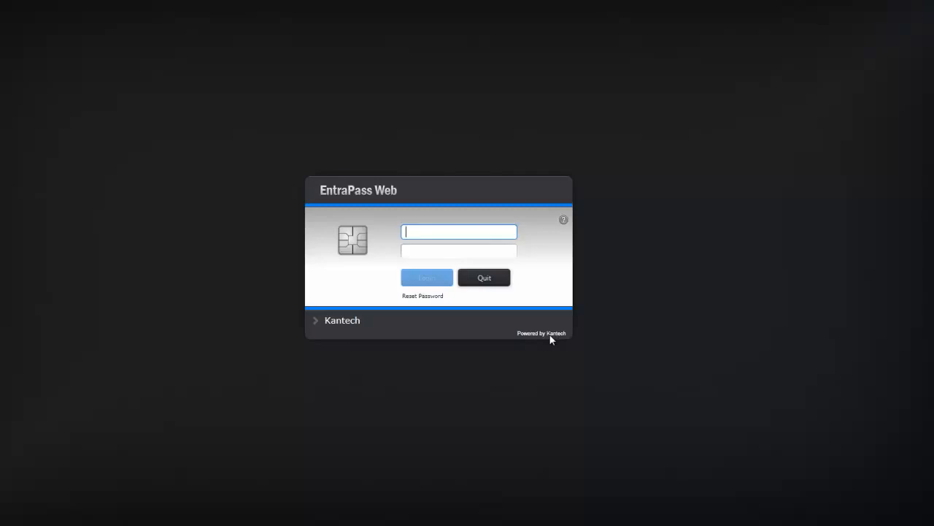
Step: Log in to EntraPass Web as user kantech with its password
text(kantech)
key(Tab)
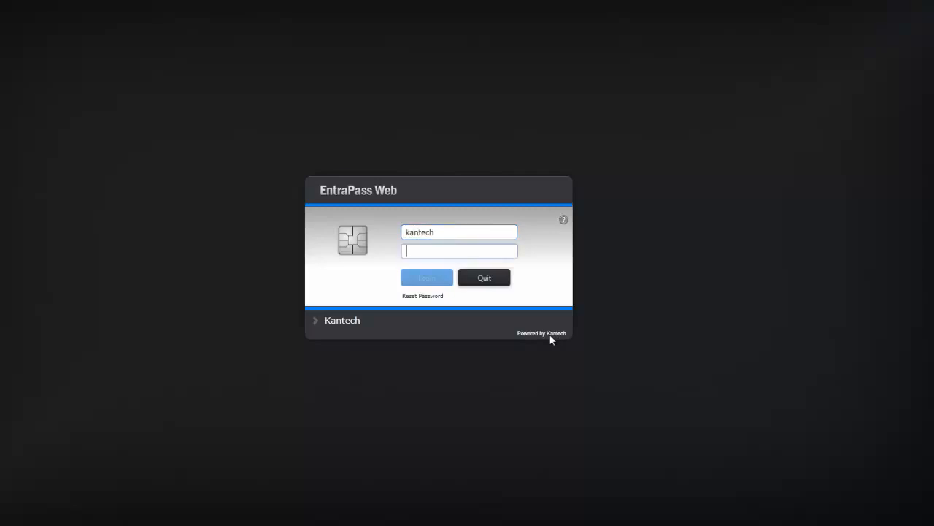
text(kantech)
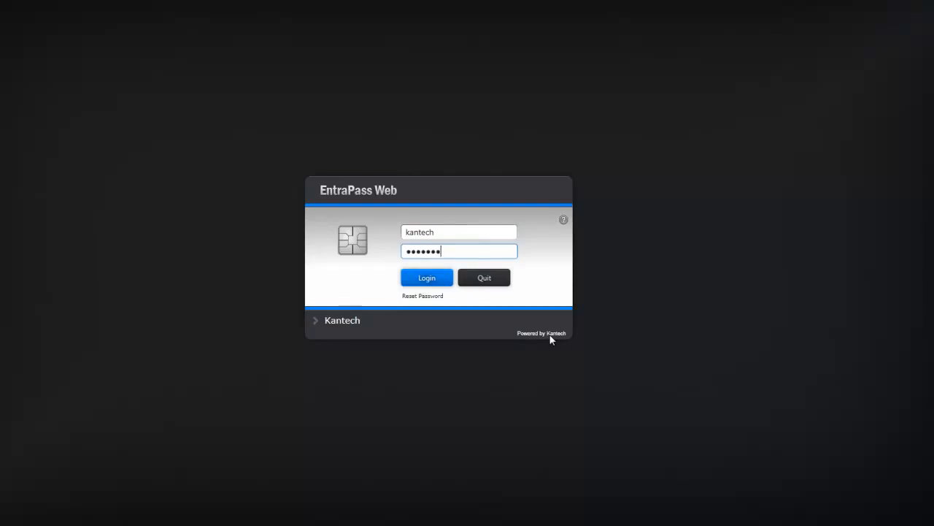
key(Return)
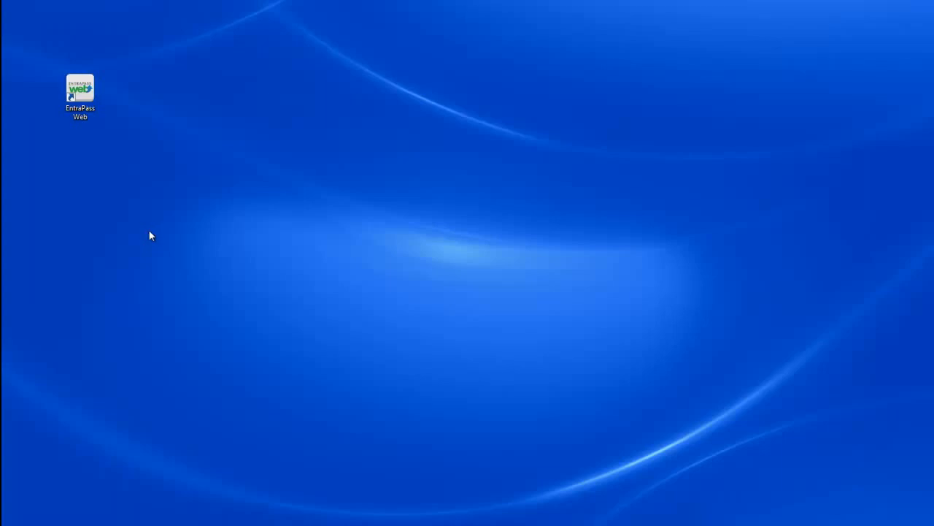
Step: Launch EntraPass Web and log in as operator mobile1 with its password
double_click(85, 100)
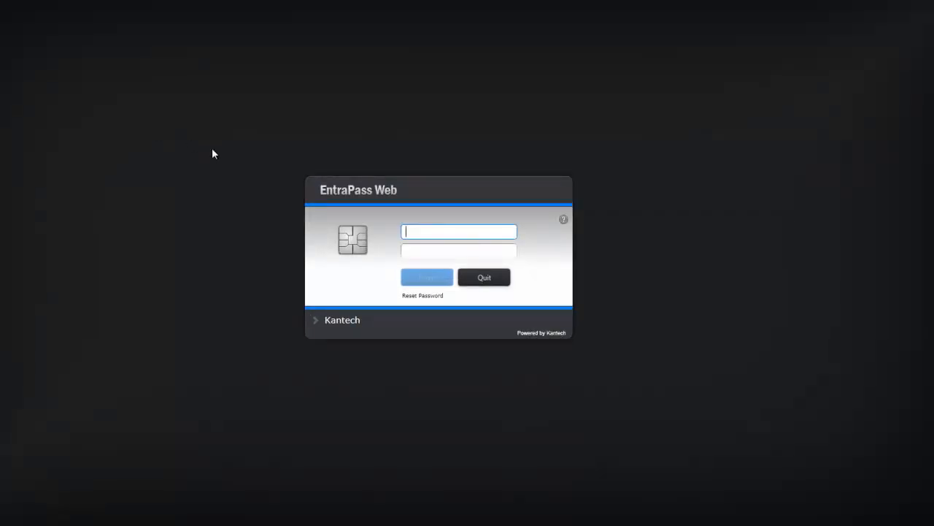
text(mobile1)
key(Tab)
text(123456)
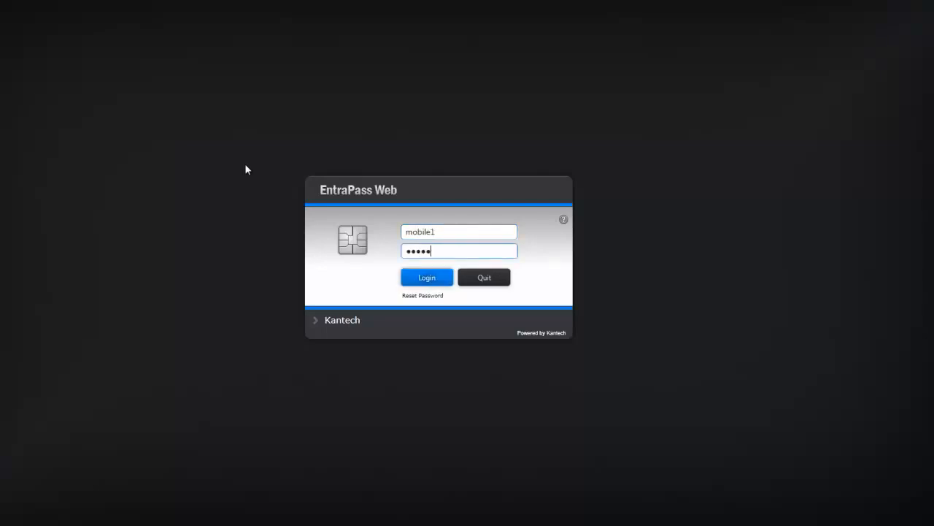
text(7)
key(Return)
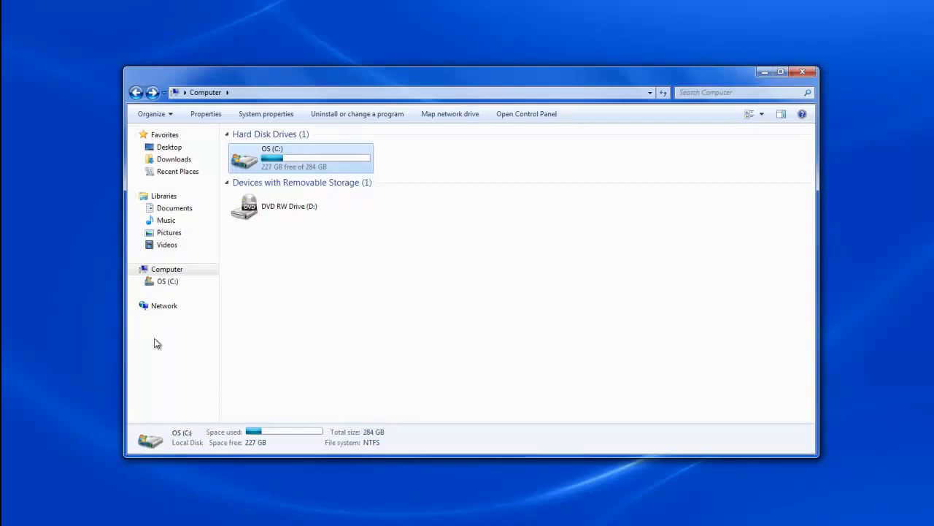
Step: Browse to the C:\inetpub\wwwroot\EntraPassWeb folder
double_click(248, 160)
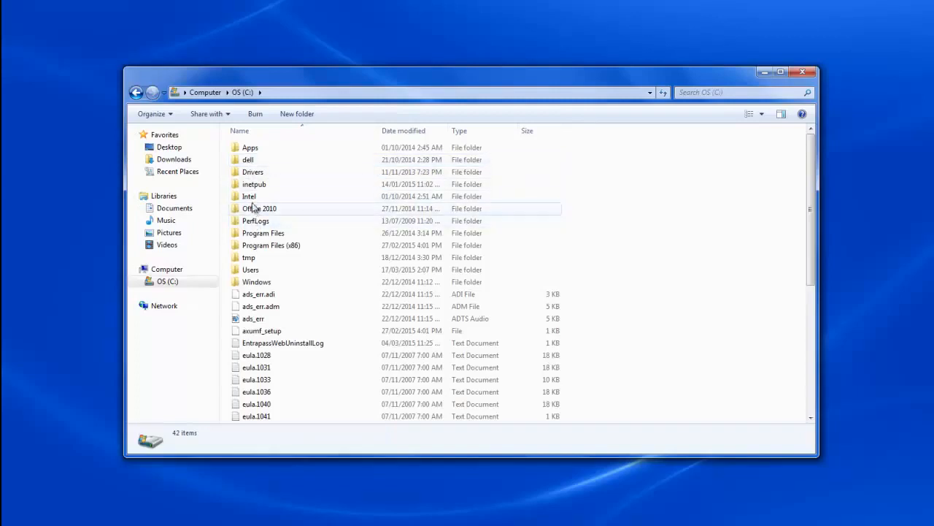
double_click(252, 184)
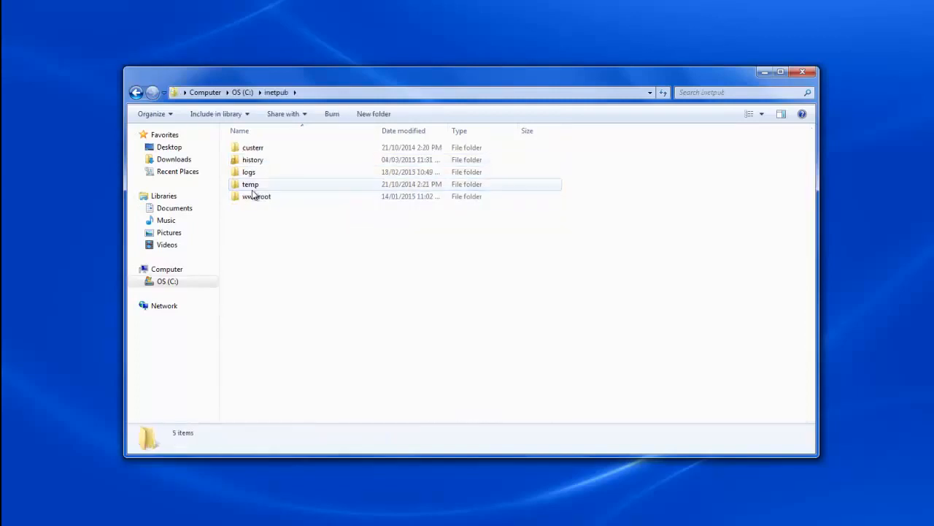
click(254, 201)
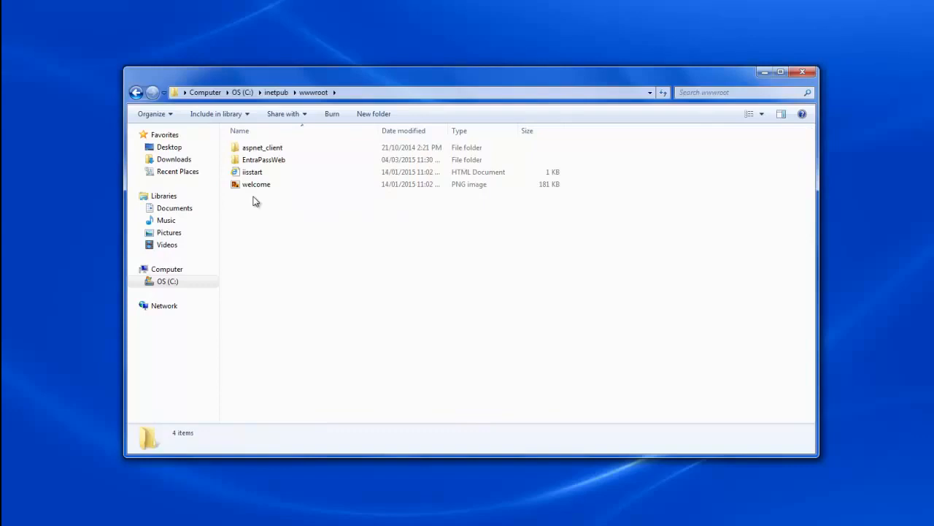
double_click(254, 161)
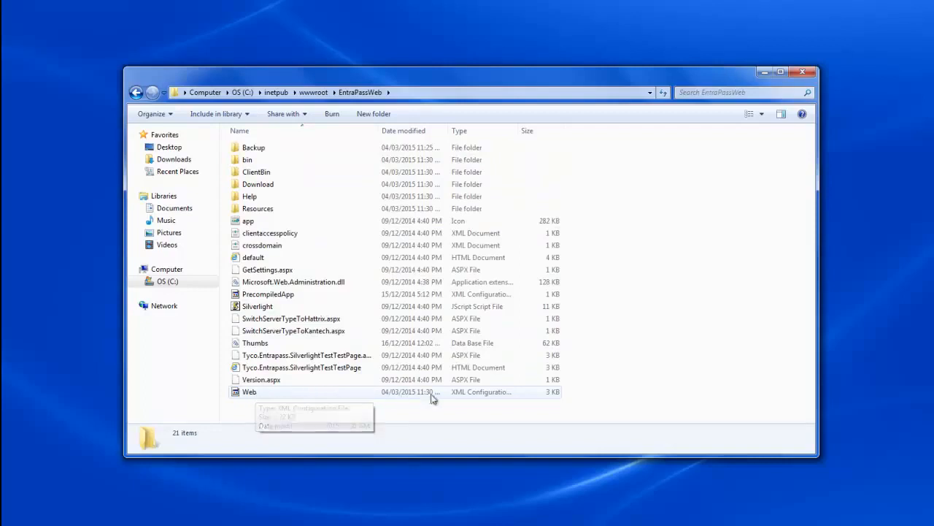
Step: Open Web.config with Notepad
double_click(308, 396)
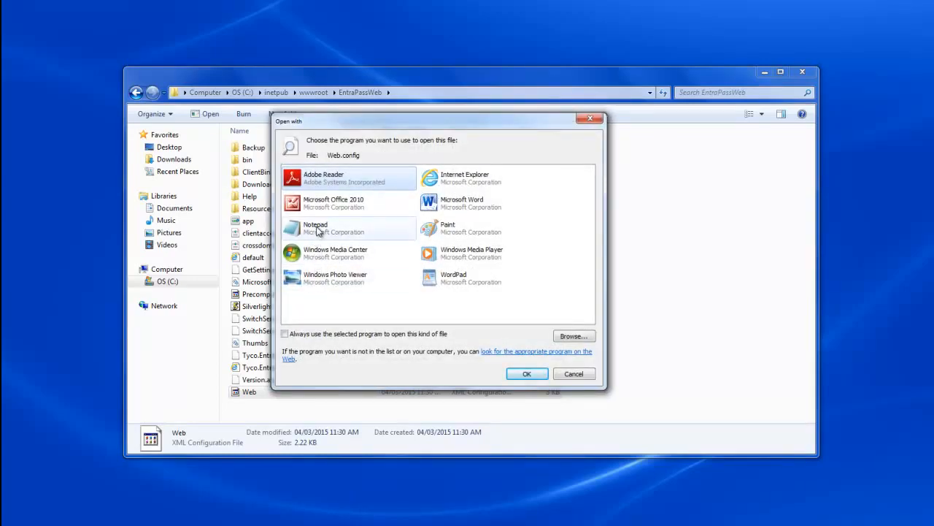
click(318, 230)
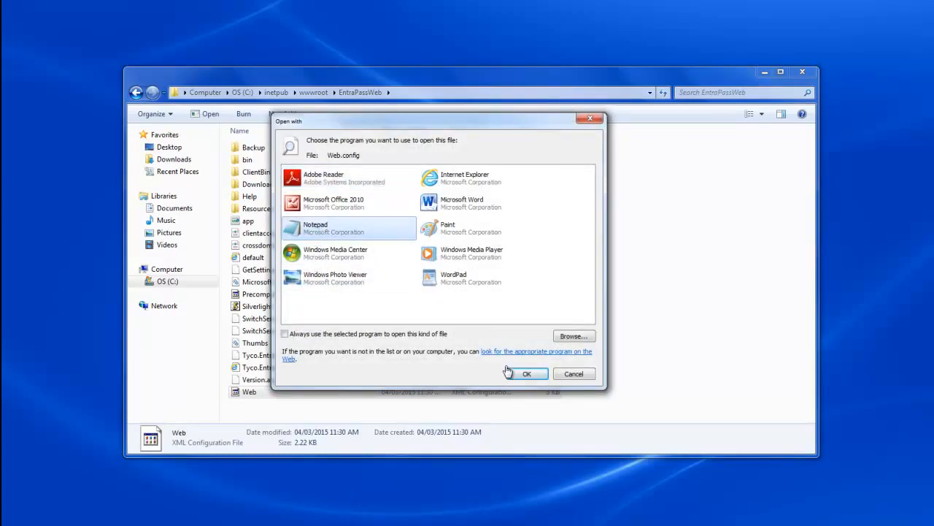
click(540, 387)
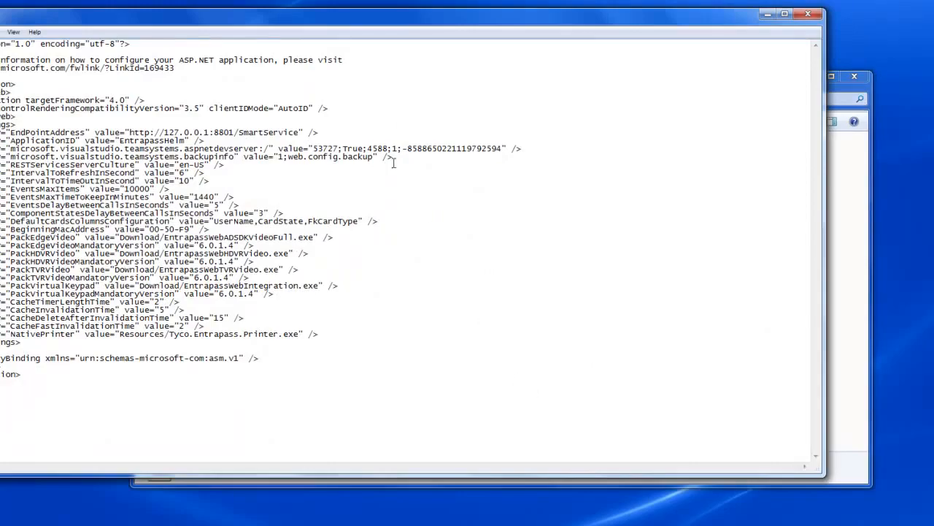
drag(391, 23, 500, 38)
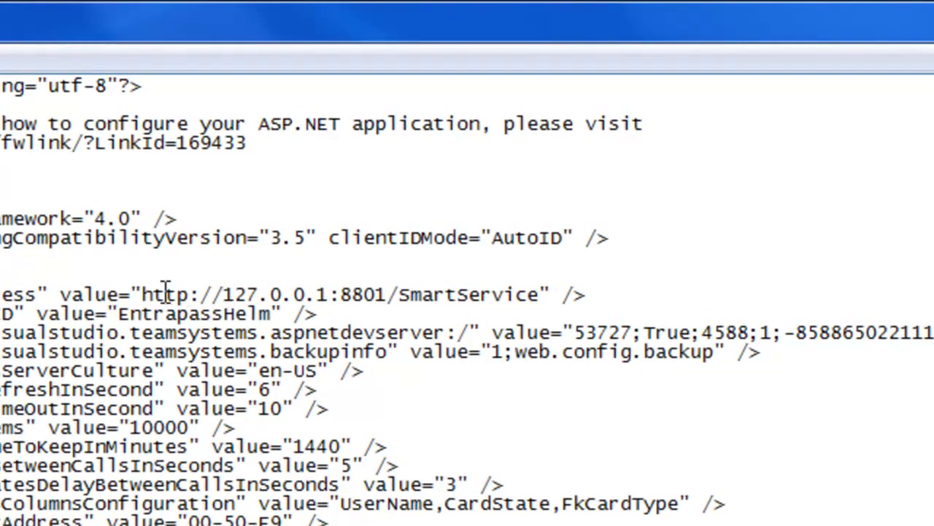
drag(144, 288, 393, 296)
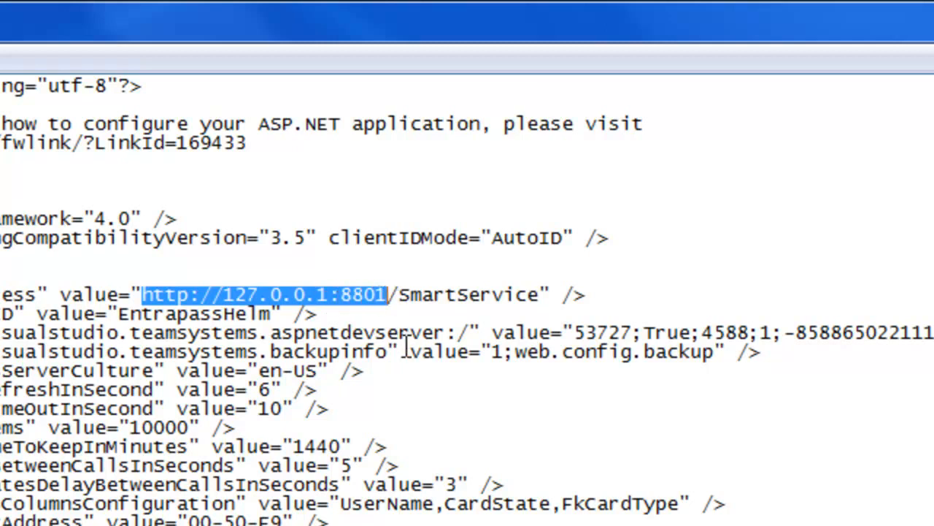
click(333, 294)
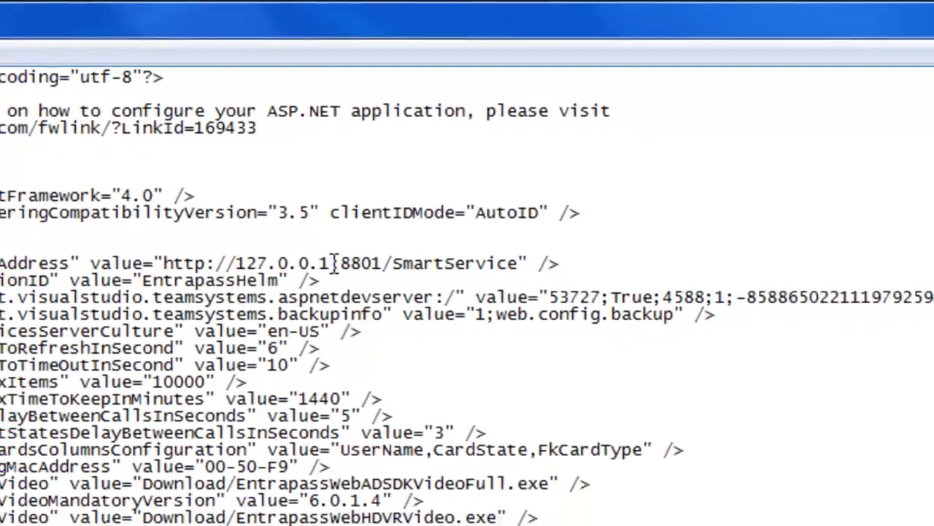